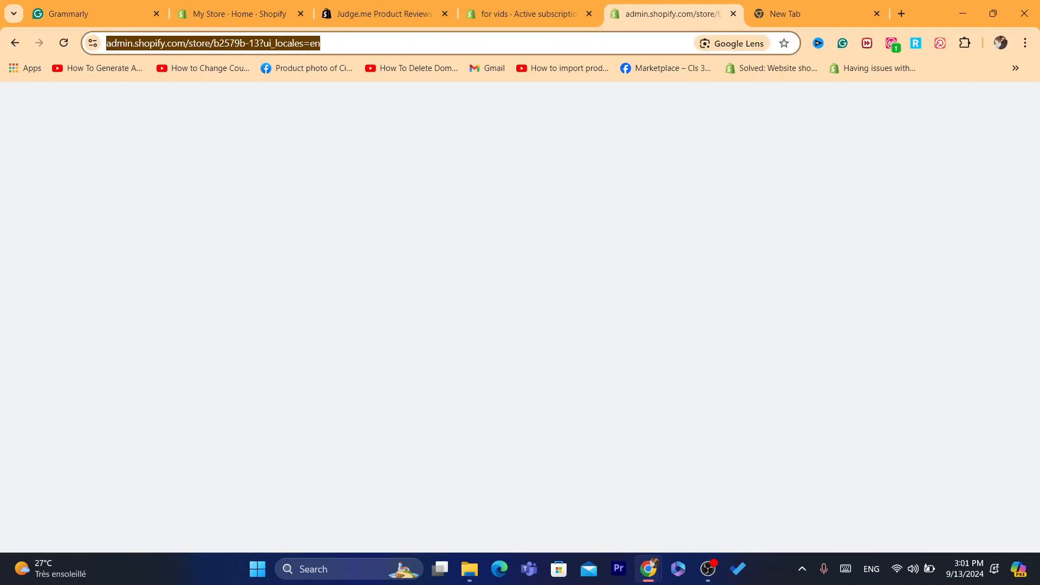
Step: Go through Settings to Apps and sales channels and open the Shopify App Store in a new tab
double_click(316, 44)
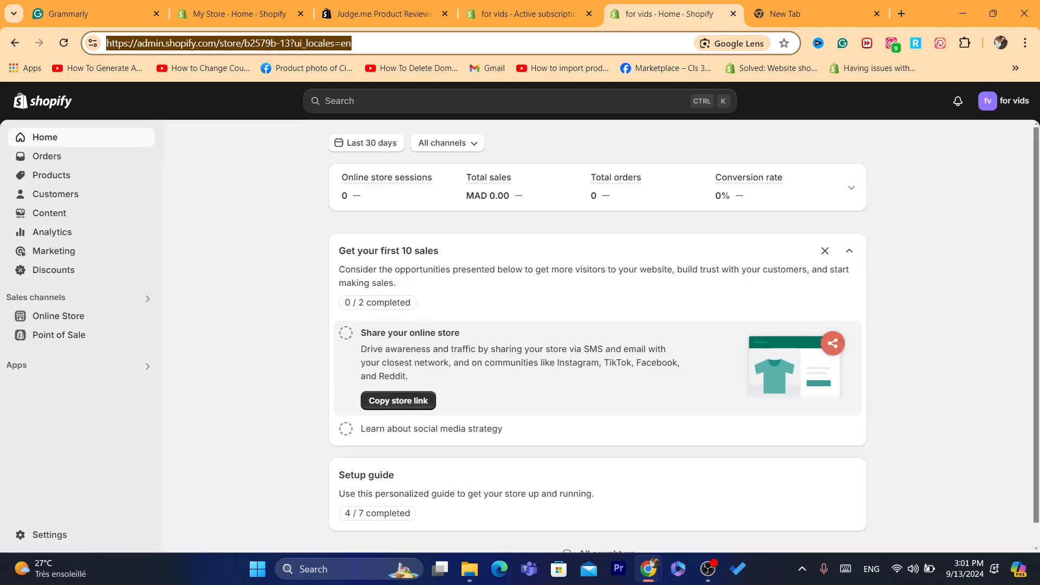
click(49, 535)
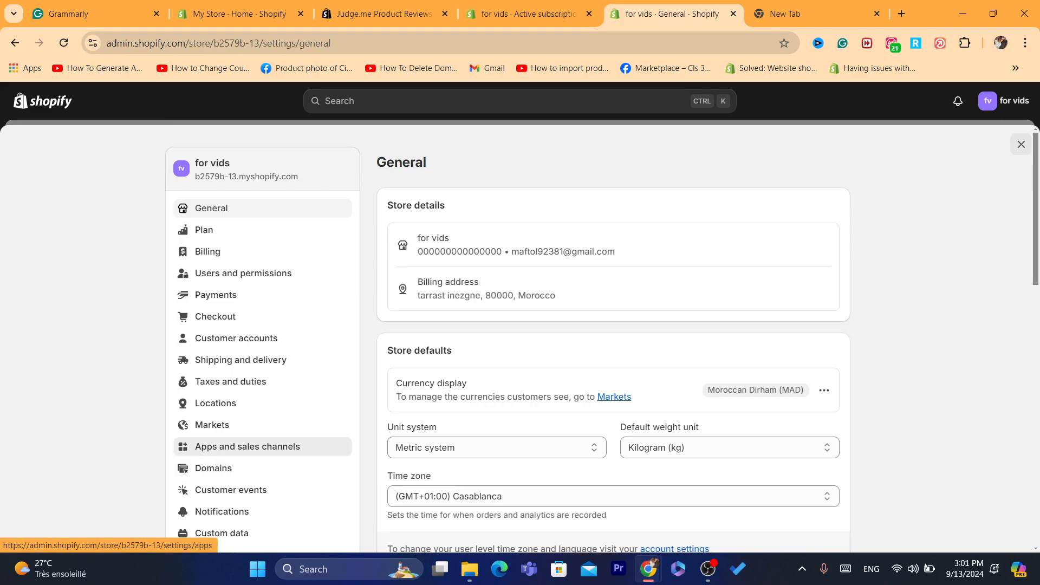
click(246, 446)
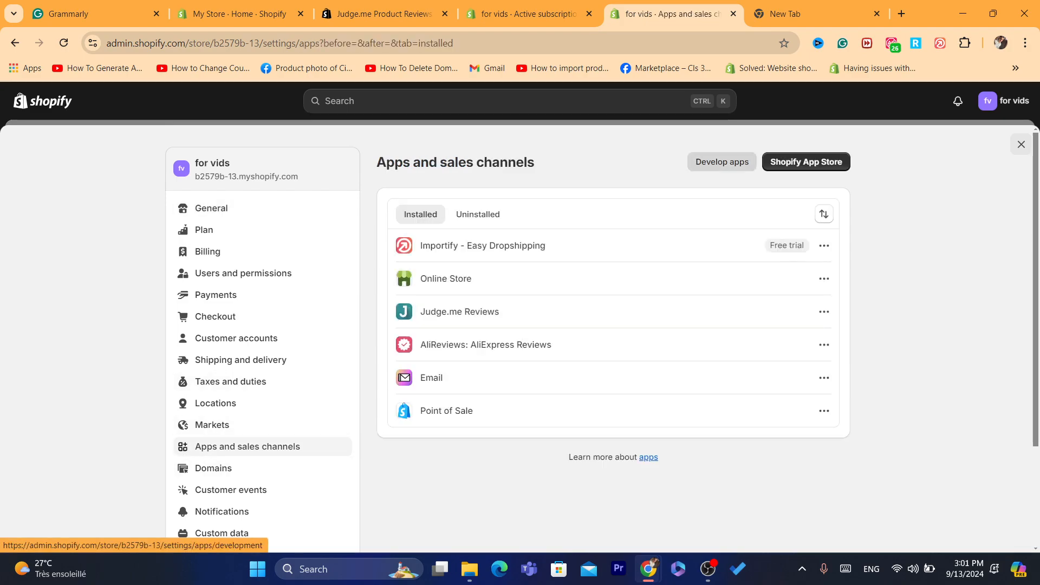
click(805, 161)
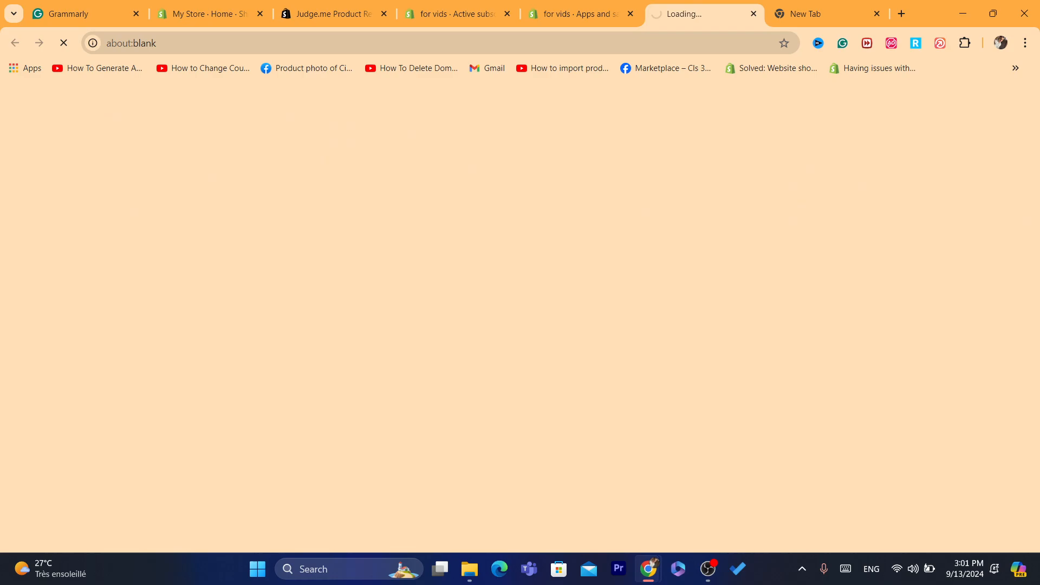
click(488, 42)
Step: Search the App Store for 'Ali Reviews: Kudosi Reviews' and open that app's listing
click(487, 106)
text(Ali Reviews: Kudosi Reviews)
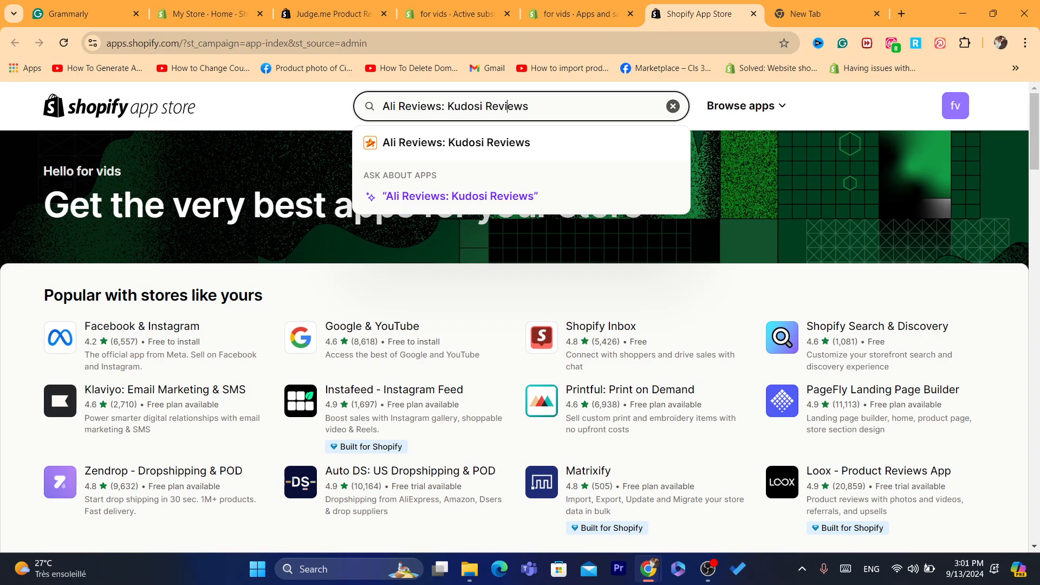
key(Return)
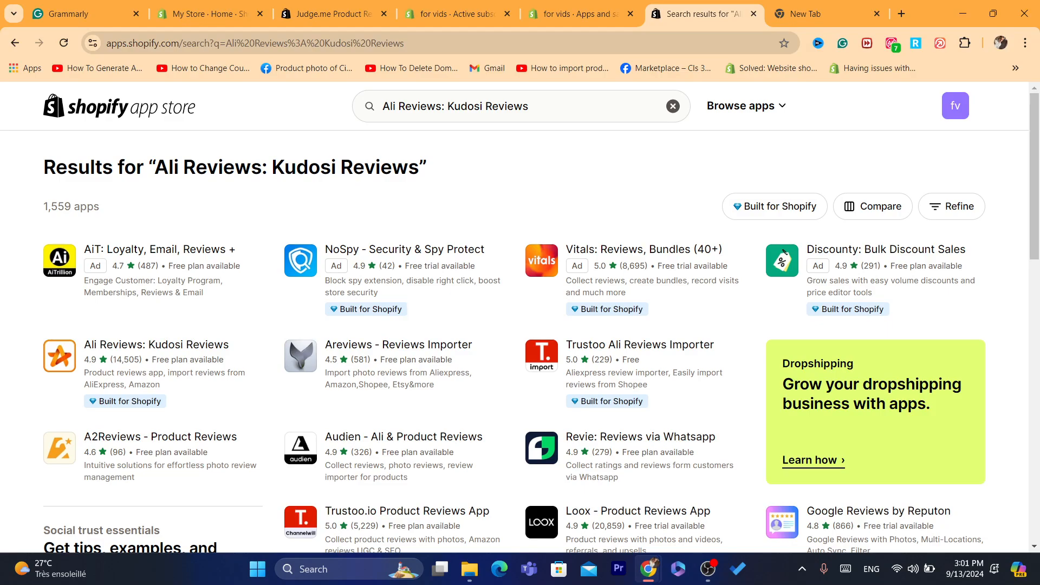
double_click(223, 168)
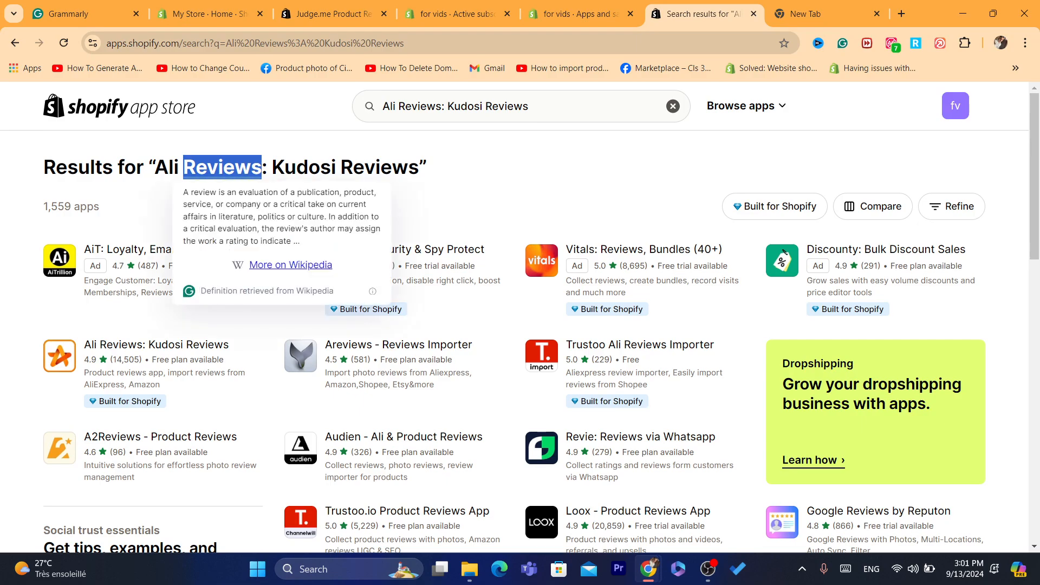
click(135, 320)
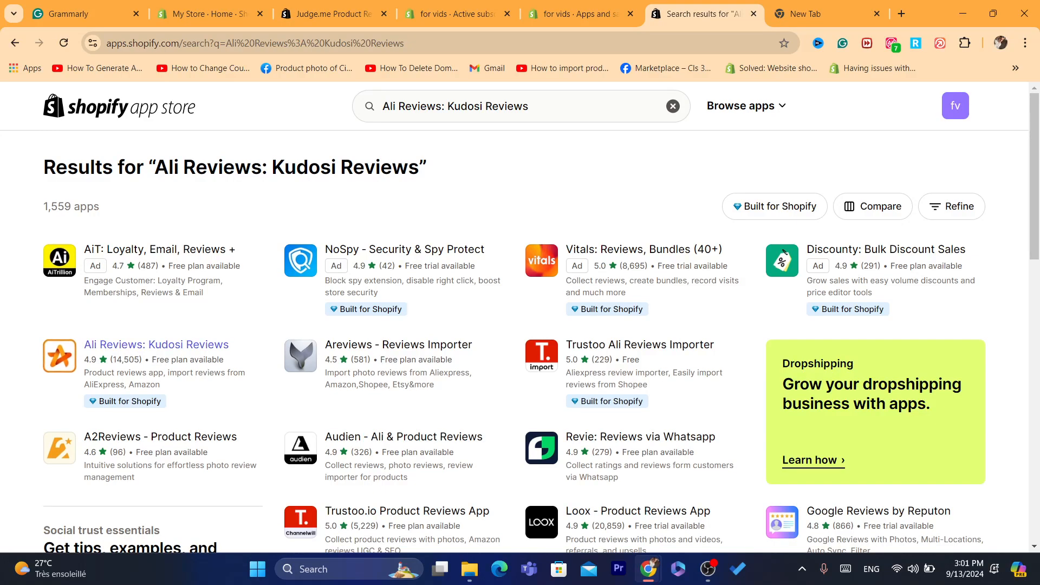
click(156, 345)
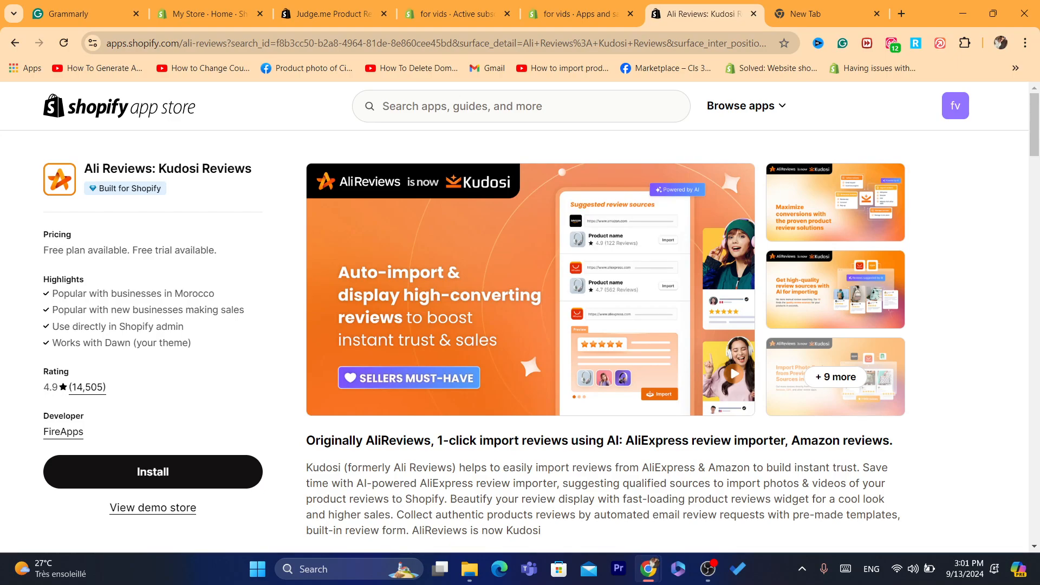
Step: Install Kudosi (Ali Reviews) and grant it the requested store access
click(153, 471)
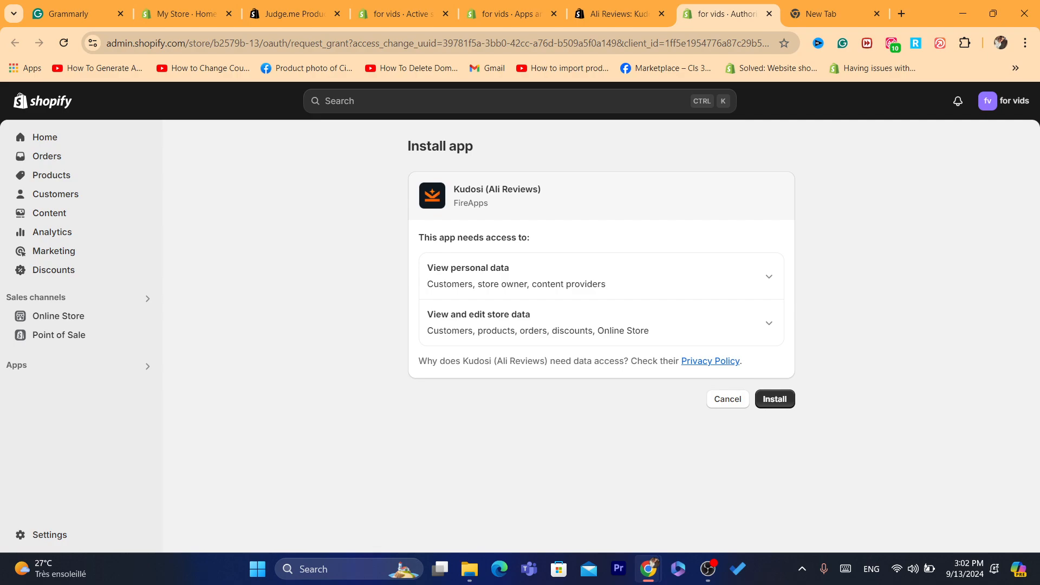
click(774, 399)
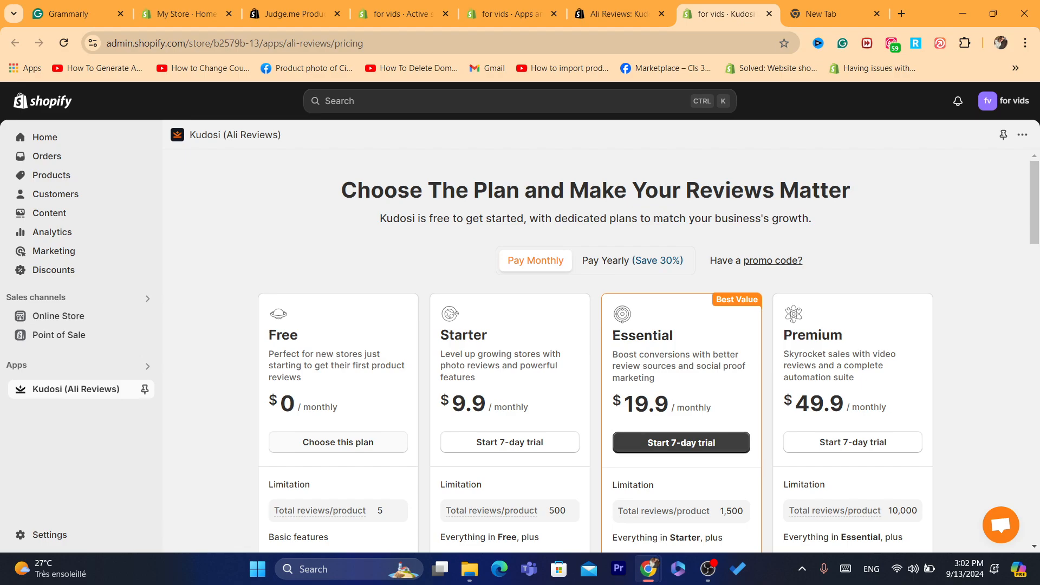
Step: Try the Free plan, then start Starter's 7-day trial and approve that subscription
triple_click(337, 365)
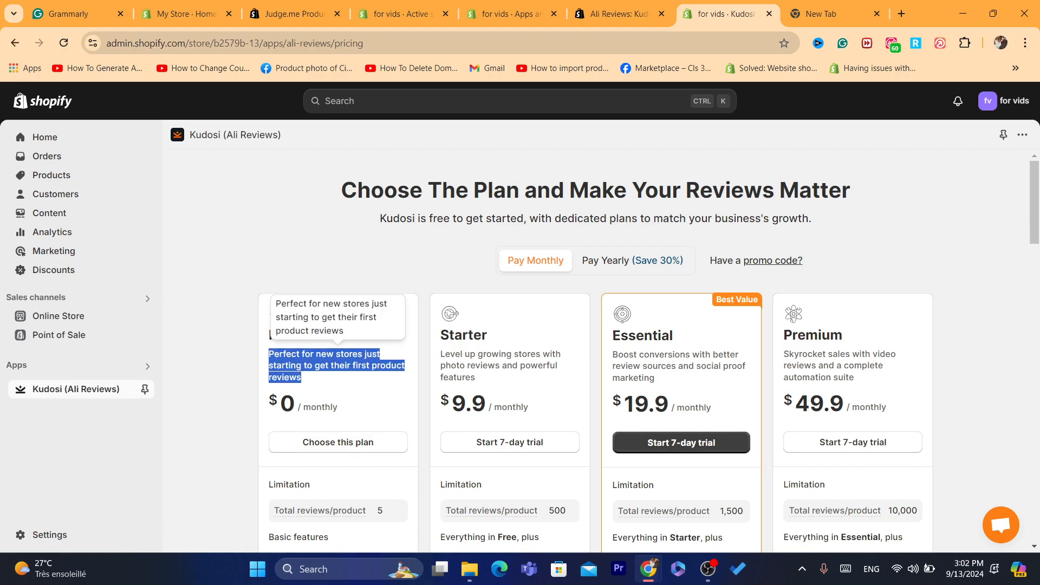
click(337, 365)
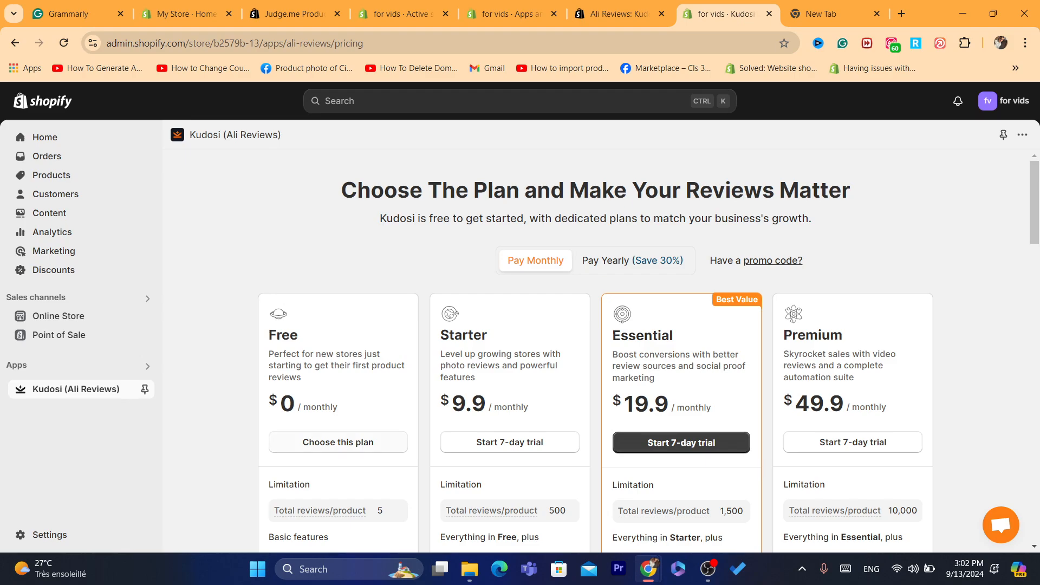
click(338, 441)
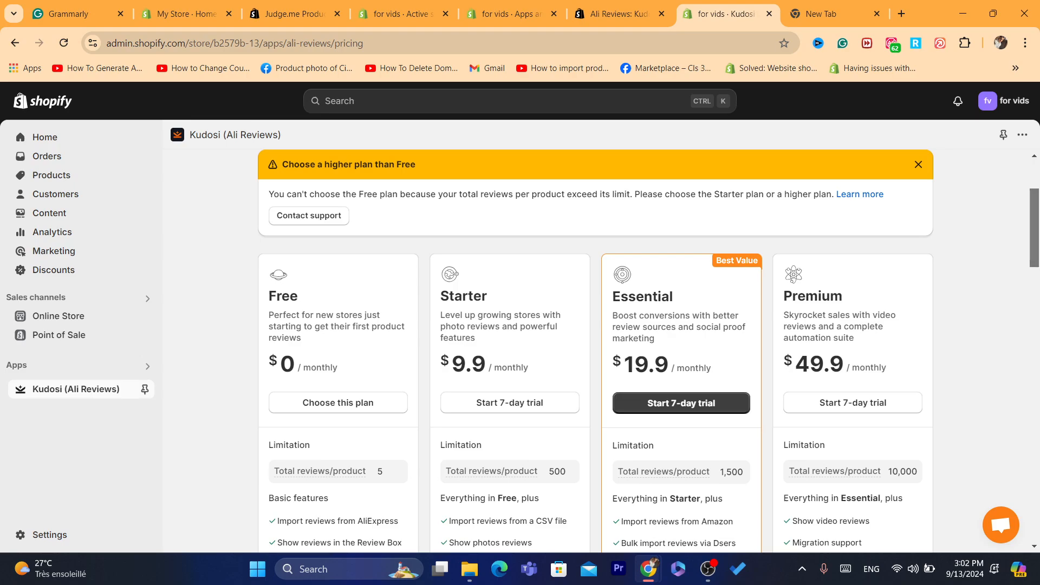
scroll(648, 349, down, 2)
click(509, 320)
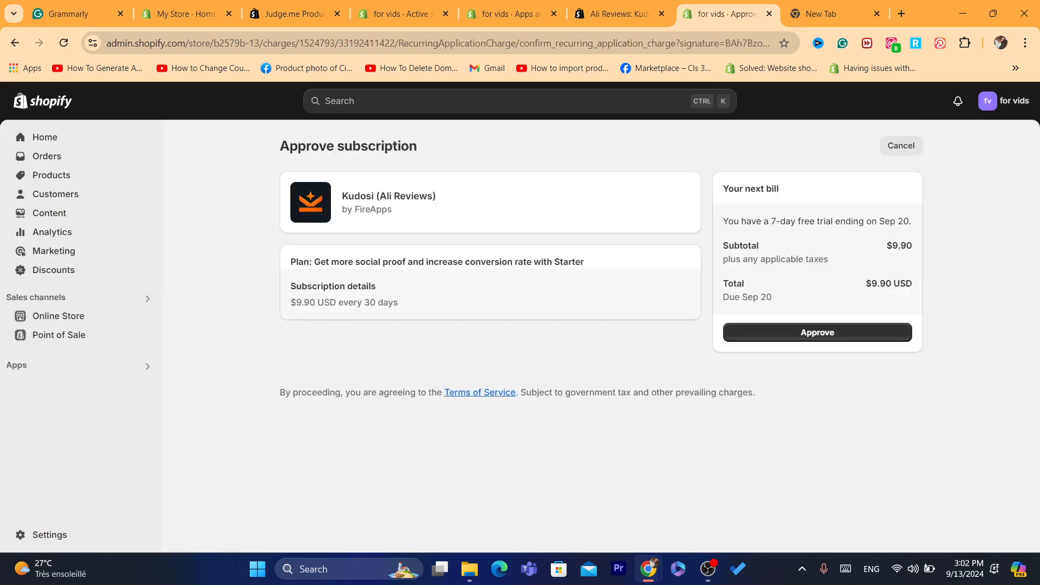
click(817, 333)
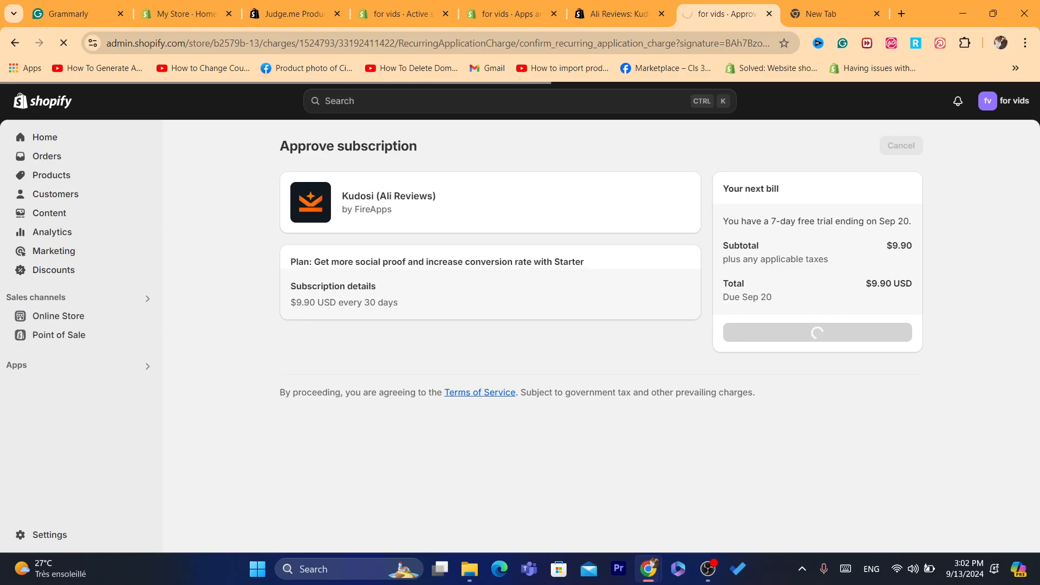
click(368, 42)
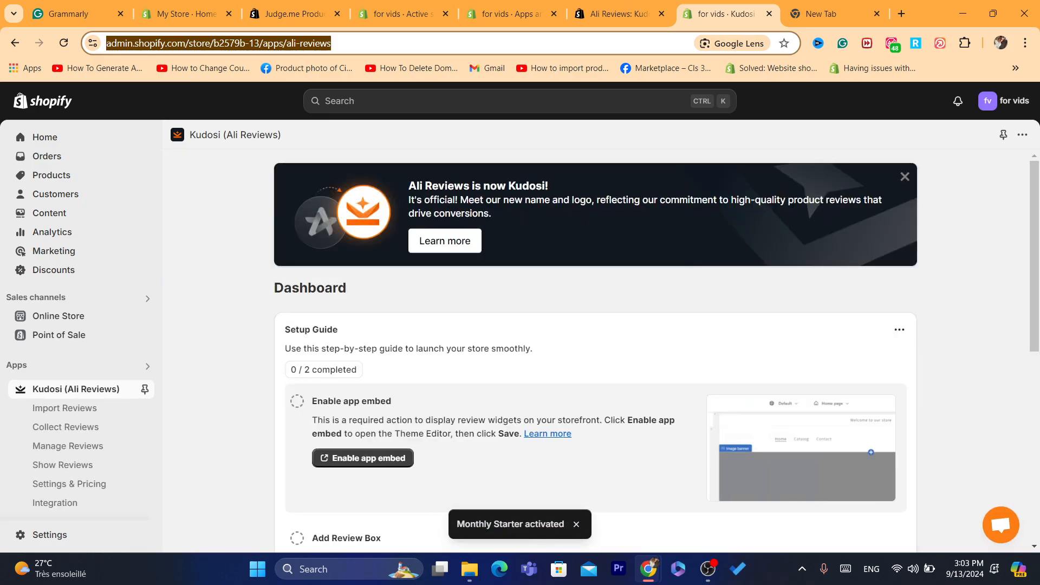
Step: Enable the Kudosi Core Snippet app embed from the dashboard's Setup Guide
drag(1033, 256, 1034, 292)
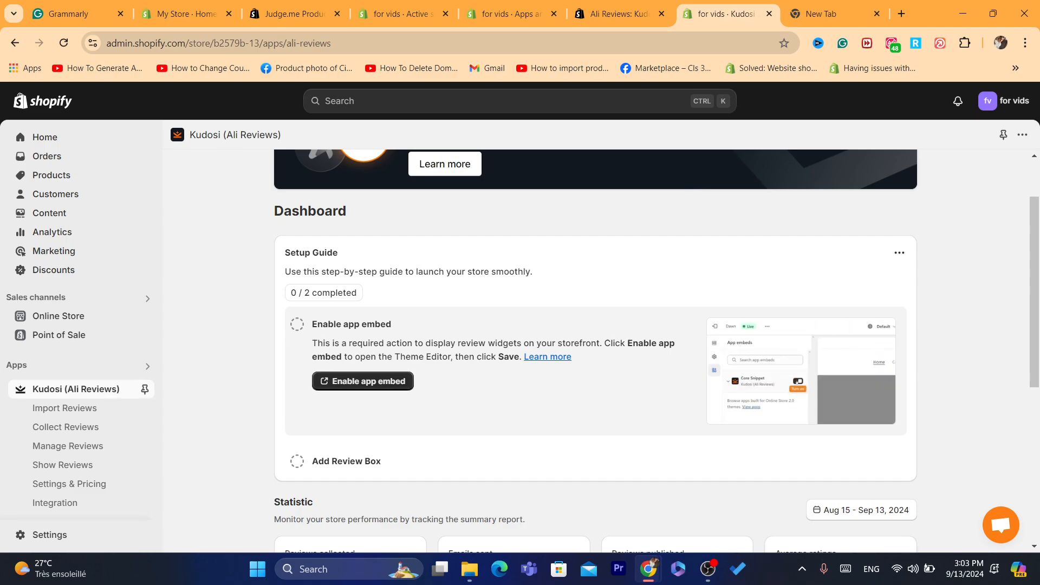
click(363, 381)
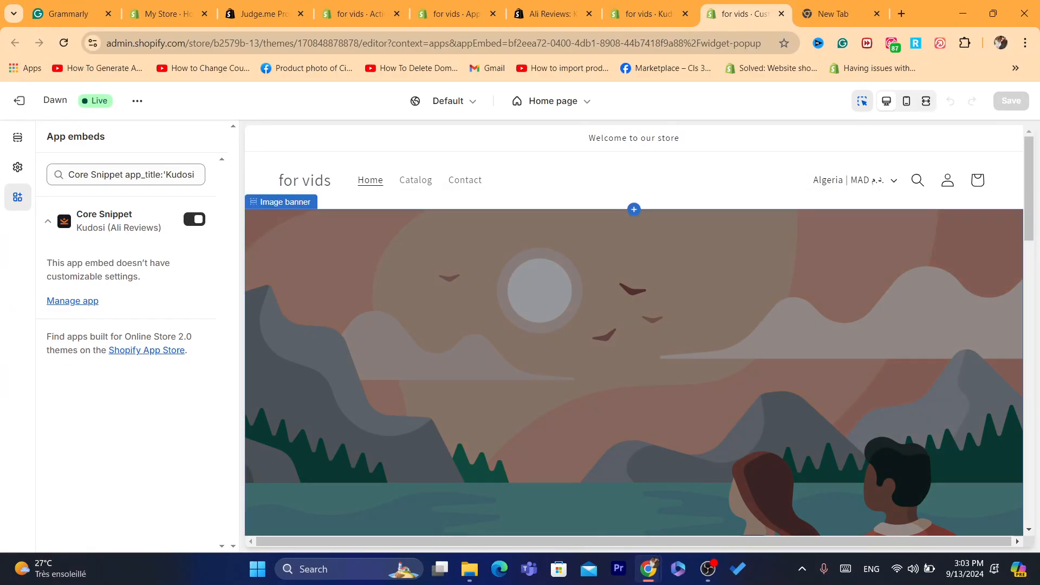
Step: Return to the Kudosi dashboard tab and expand the Setup Guide's Add Review Box step
click(708, 569)
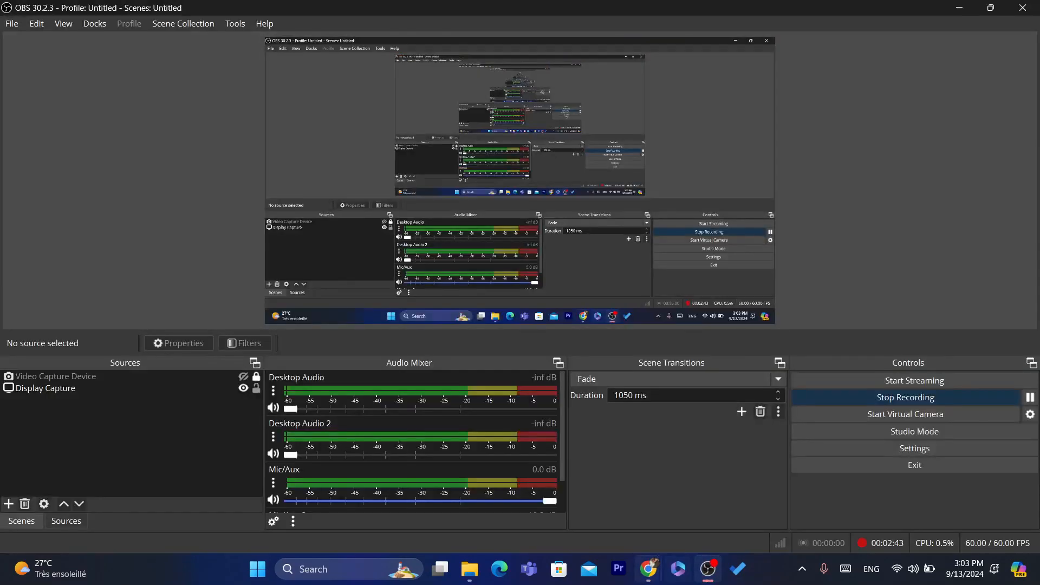
click(648, 569)
mouse_move(601, 488)
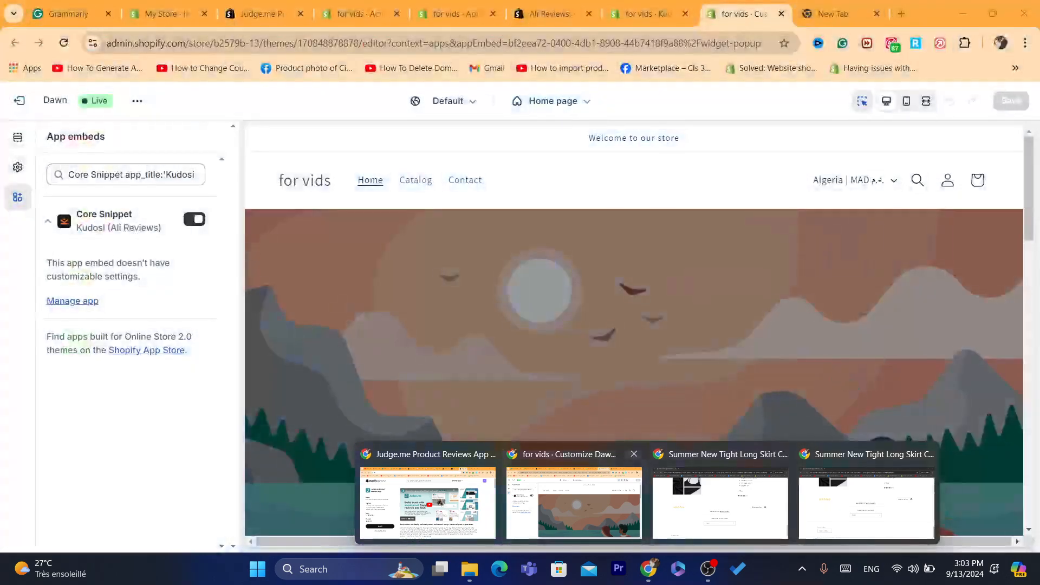
click(574, 503)
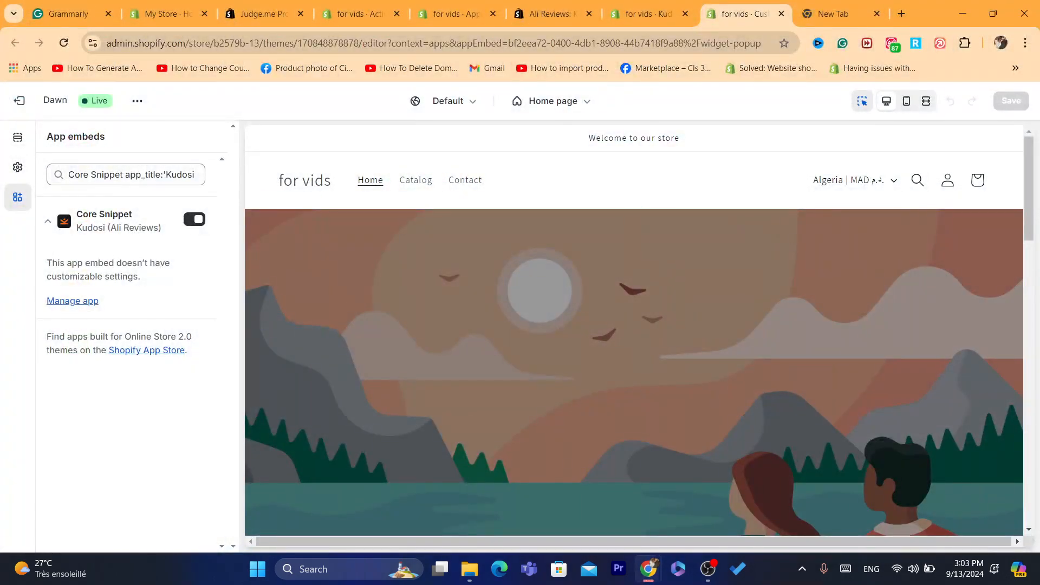
click(646, 14)
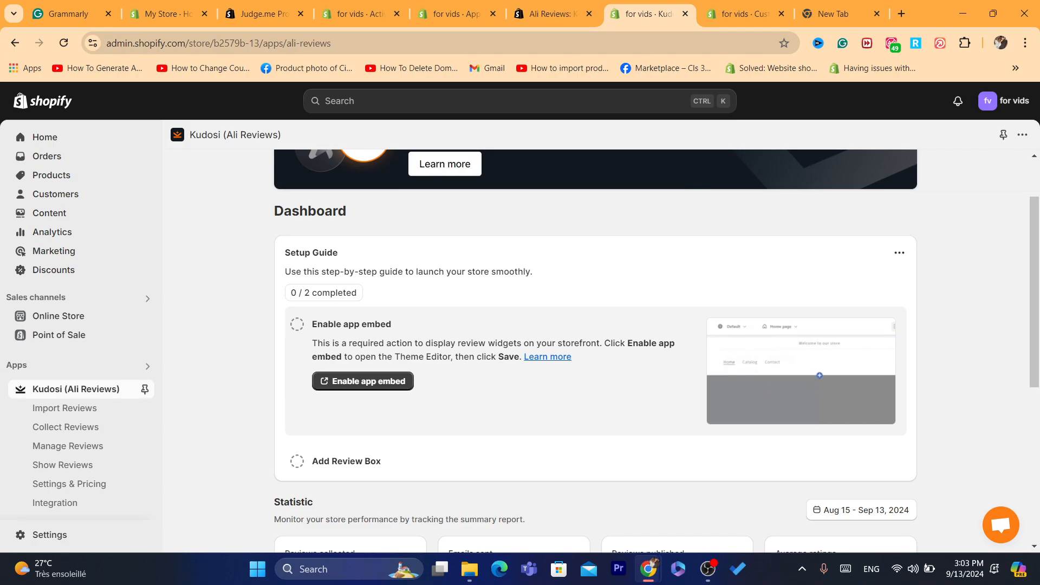
scroll(595, 352, down, 2)
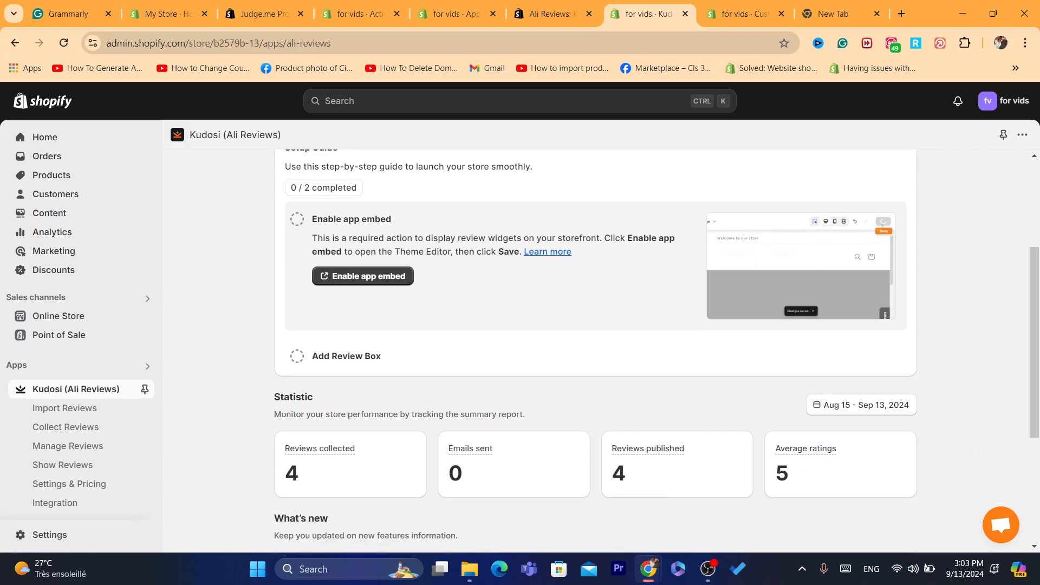
click(346, 356)
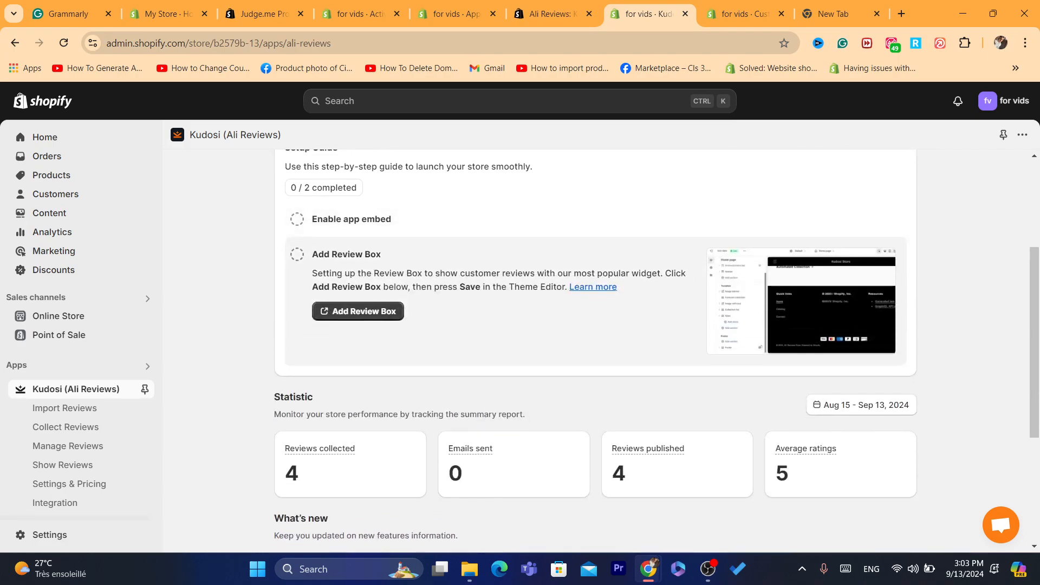
Step: Add the Kudosi Review Box to product pages, check its 4.8-star preview, and save the theme
click(359, 308)
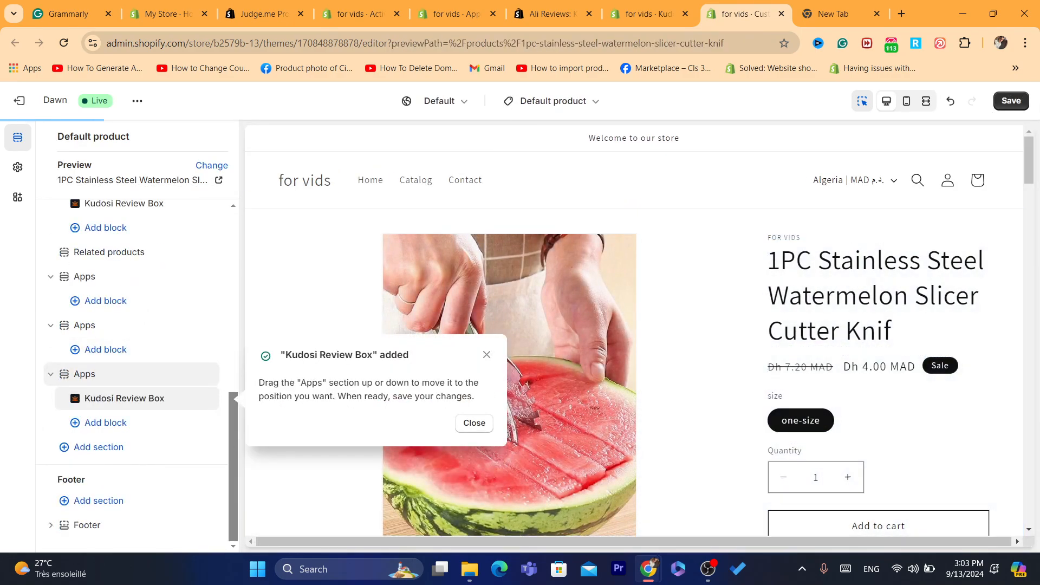
click(474, 423)
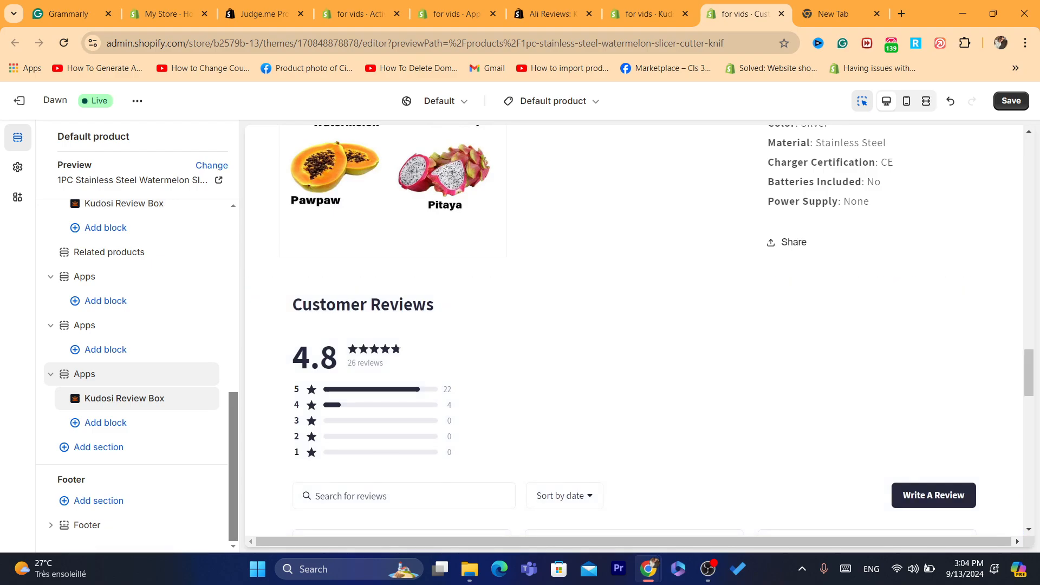
scroll(637, 331, down, 10)
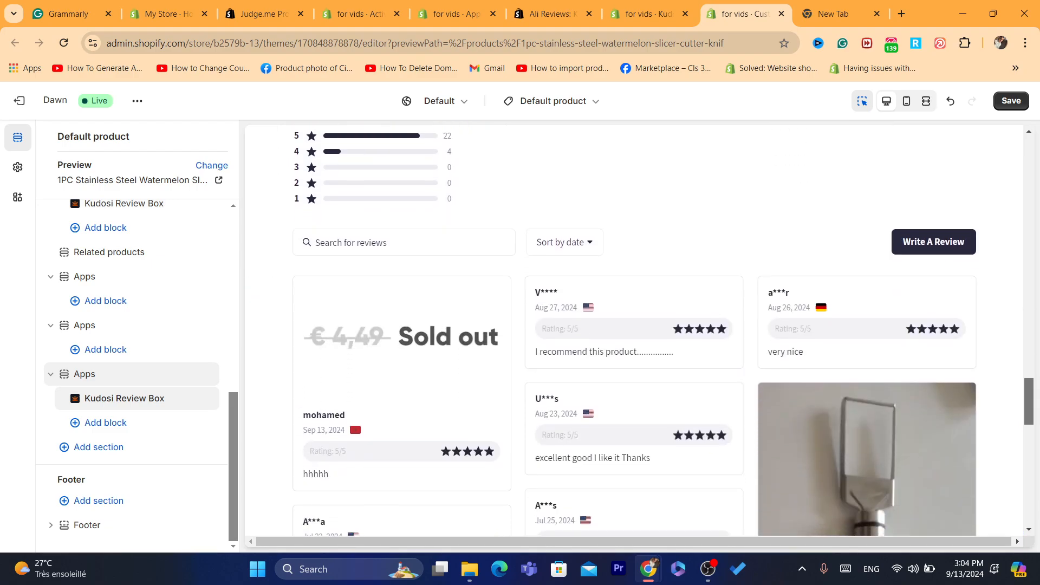
scroll(636, 331, down, 5)
scroll(636, 330, up, 15)
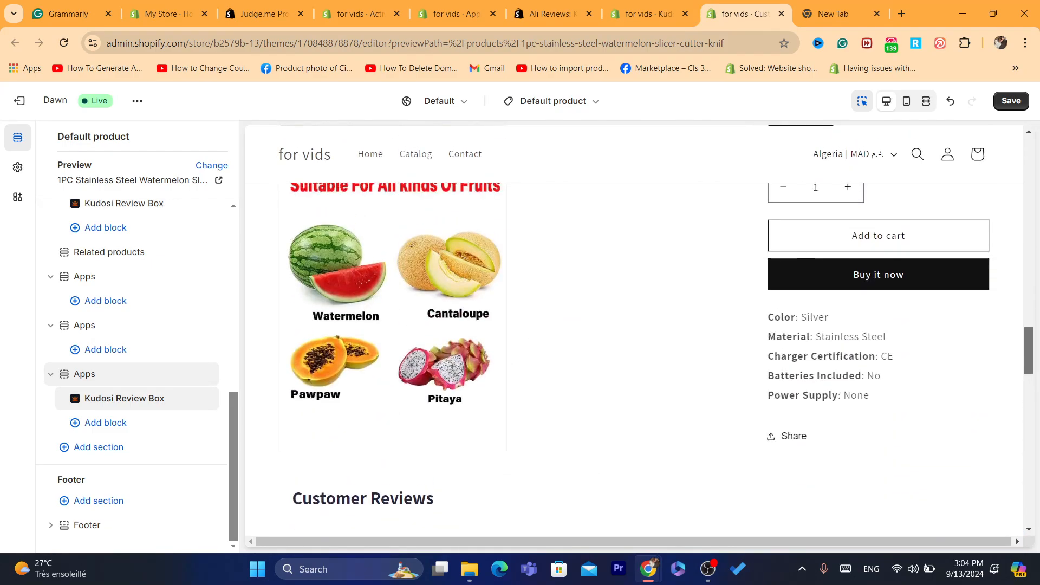
scroll(637, 330, down, 15)
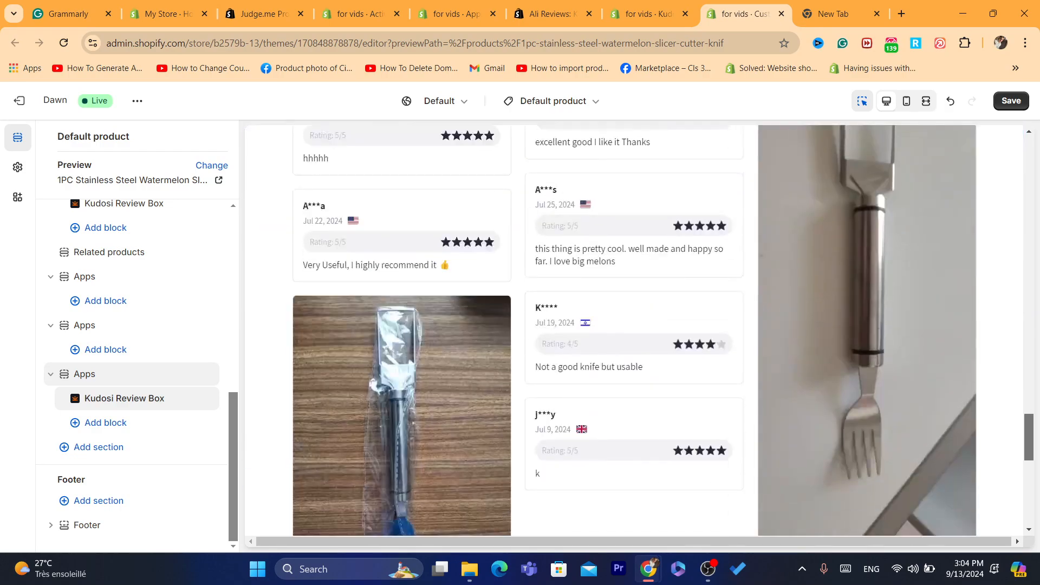
scroll(636, 330, up, 20)
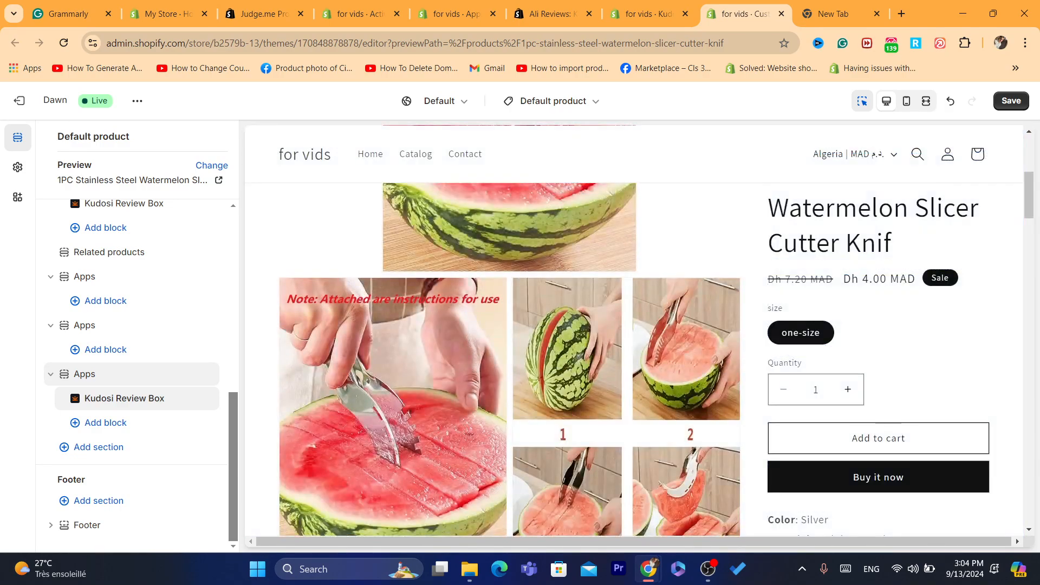
key(ctrl+s)
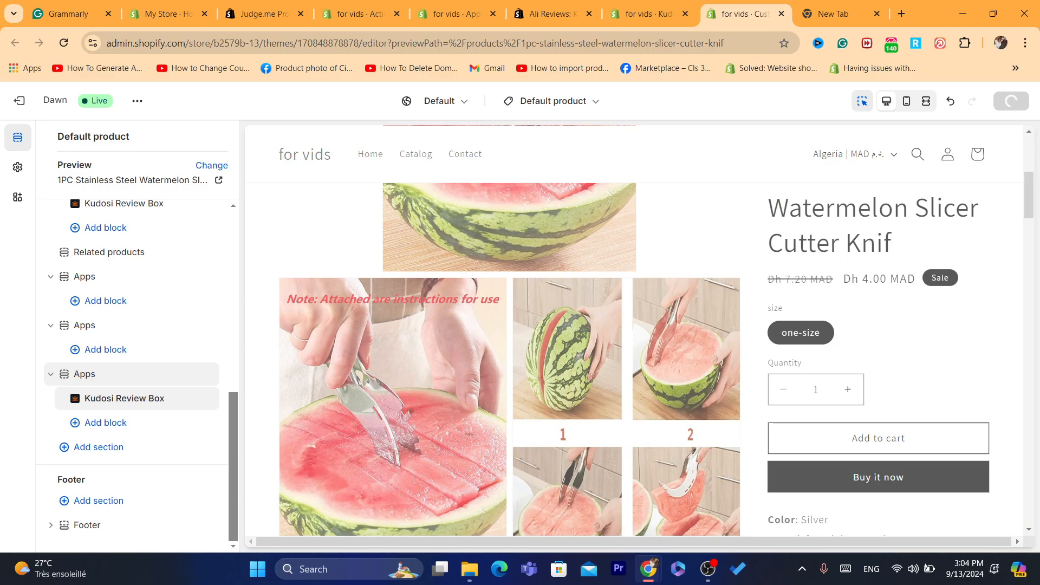
Step: Change the Kudosi Review Box's rating color to red #E92424 and save the theme
click(124, 398)
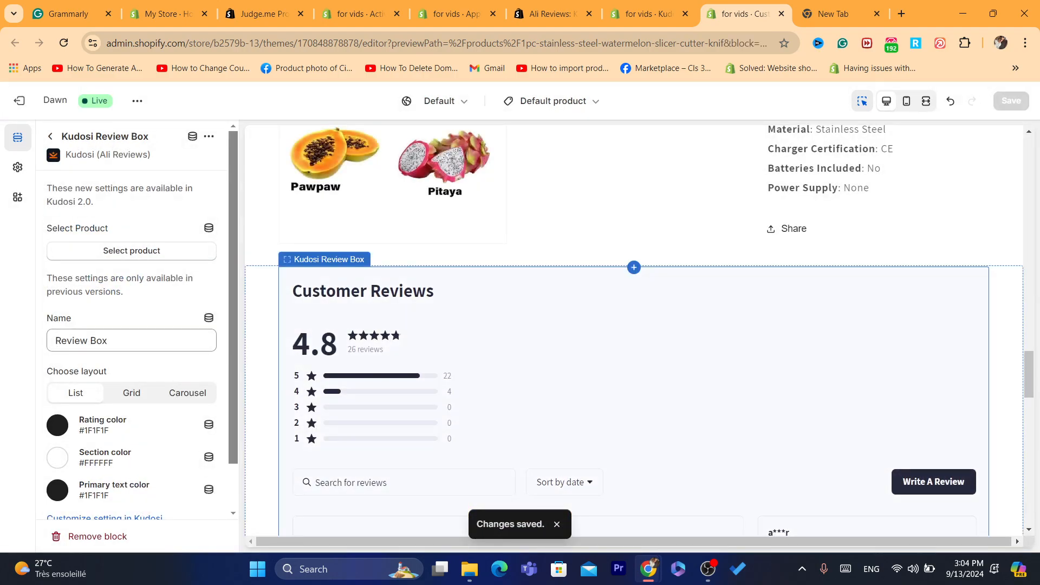
drag(1028, 374, 1028, 412)
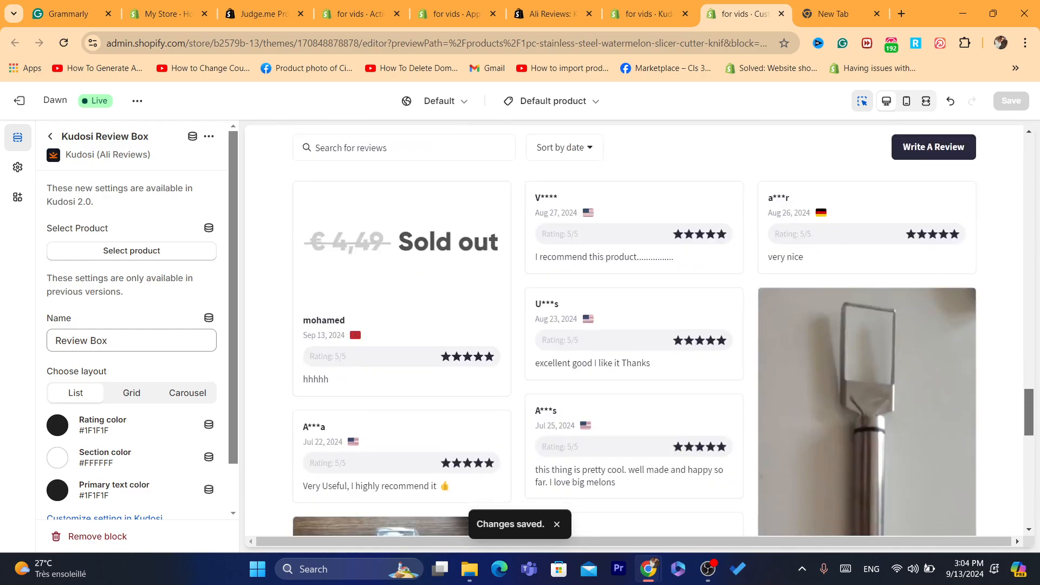
triple_click(128, 341)
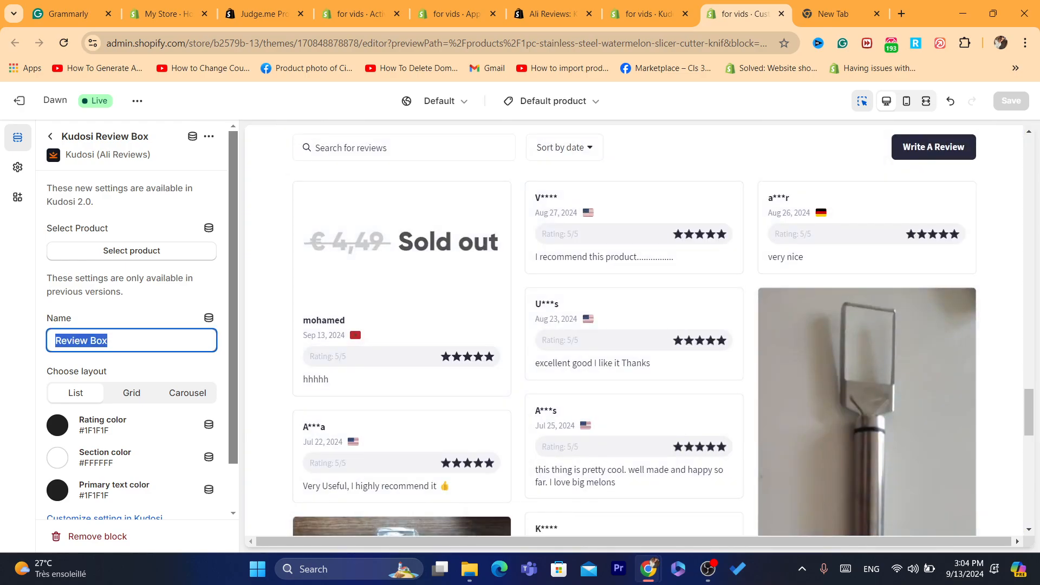
drag(1028, 412, 1028, 379)
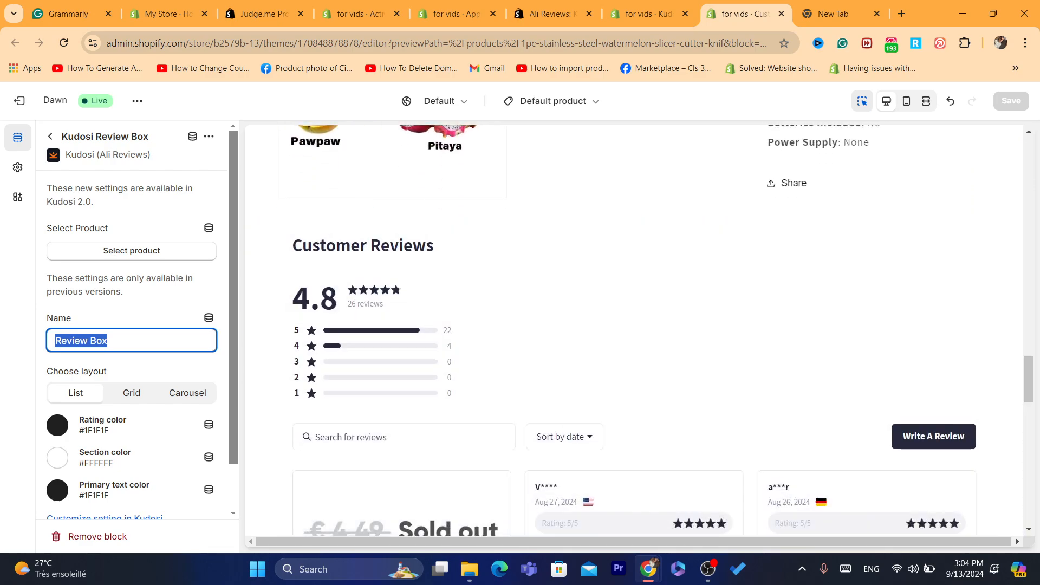
click(142, 340)
click(142, 371)
scroll(142, 371, down, 2)
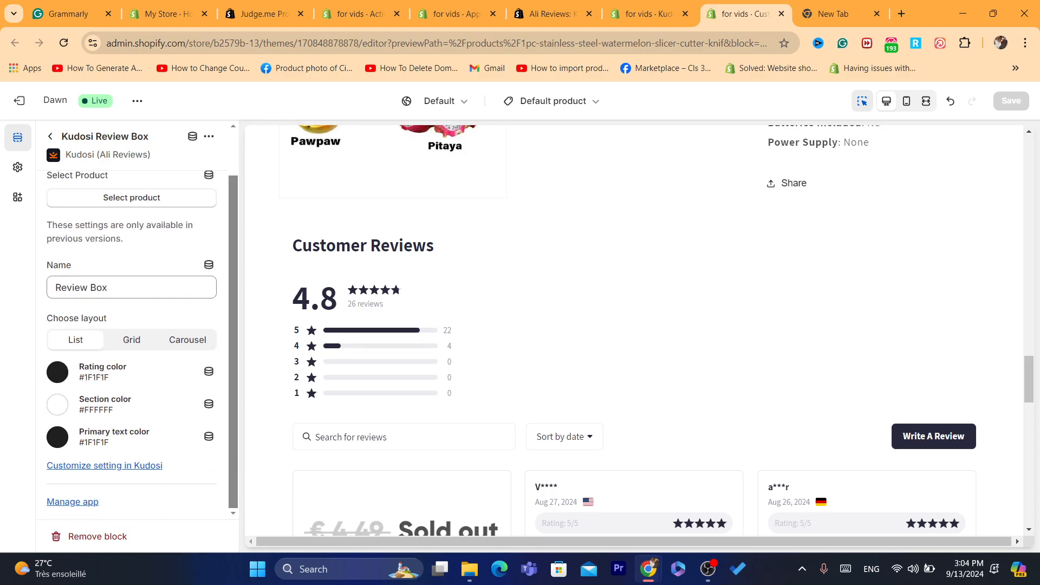
click(58, 372)
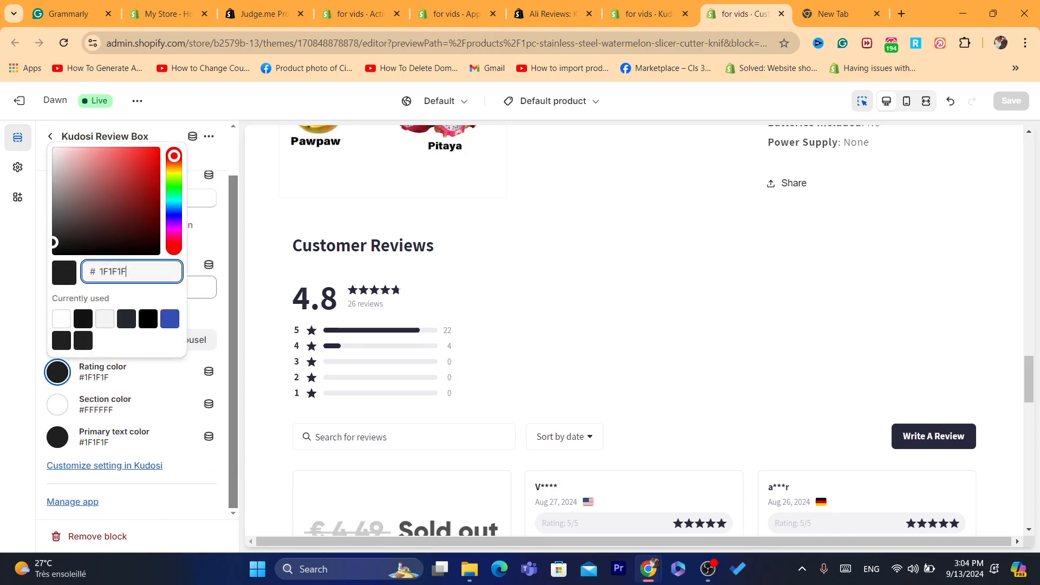
drag(90, 216, 143, 157)
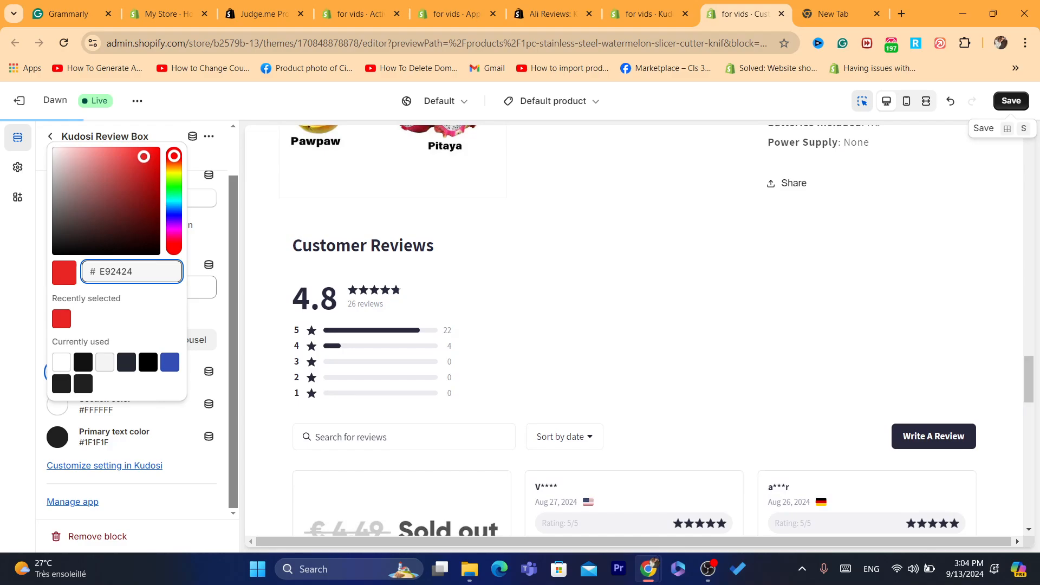
key(ctrl+s)
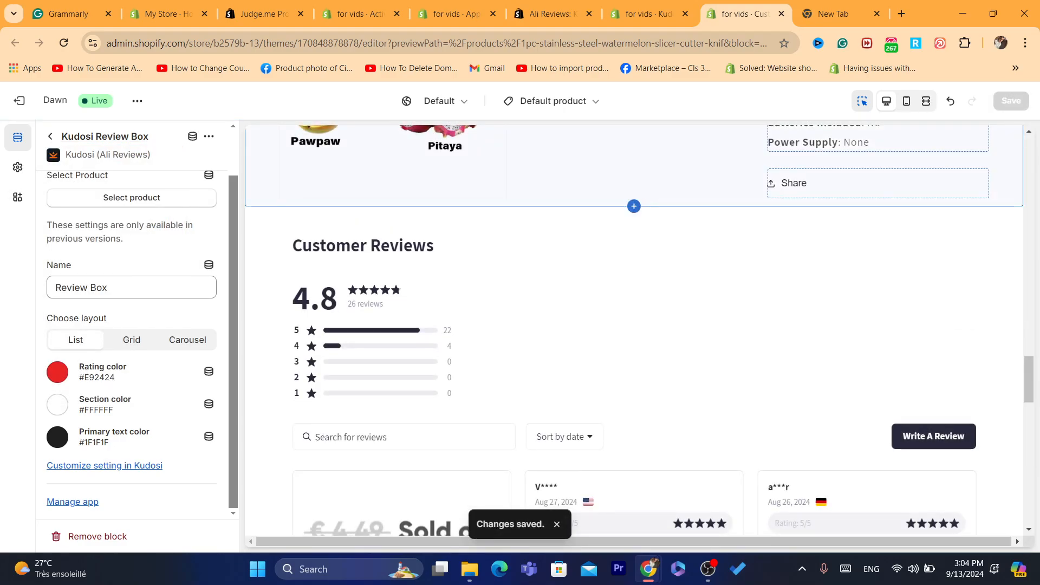
Step: From Kudosi's Import Reviews product list, view the summer fishtail dress on the storefront
key(ctrl+shift+Tab)
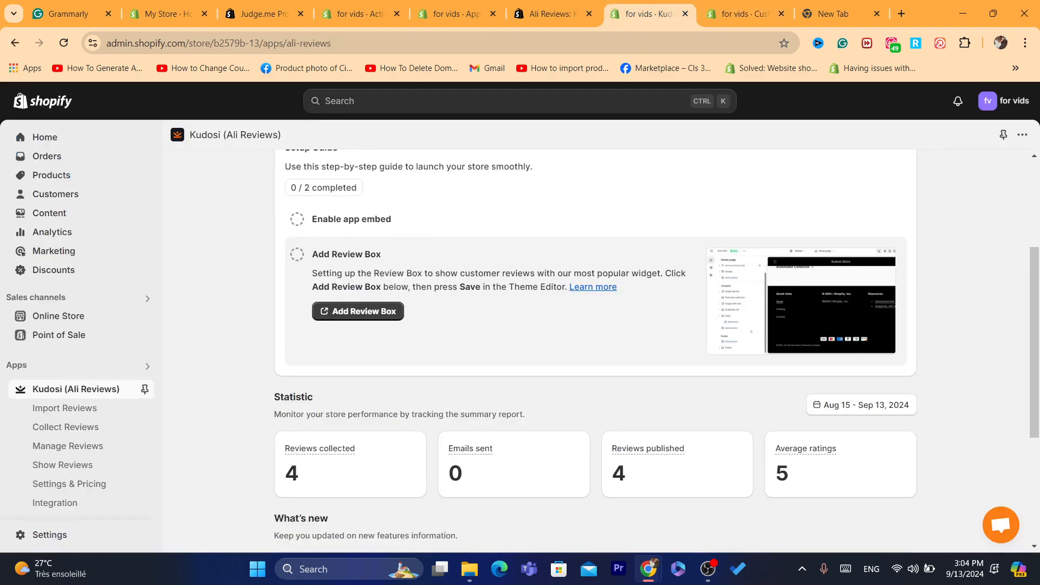
scroll(596, 346, down, 3)
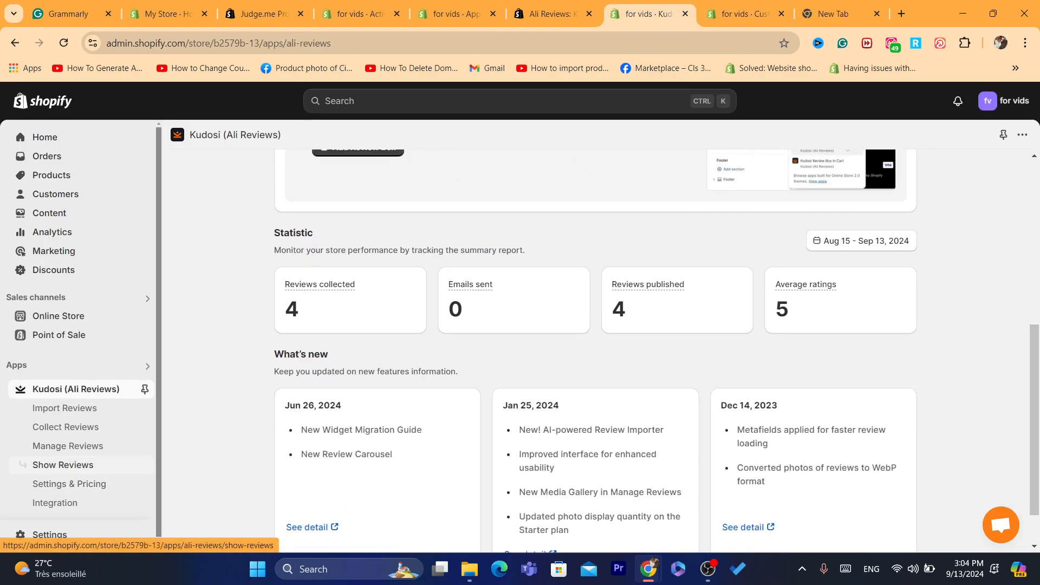
click(65, 408)
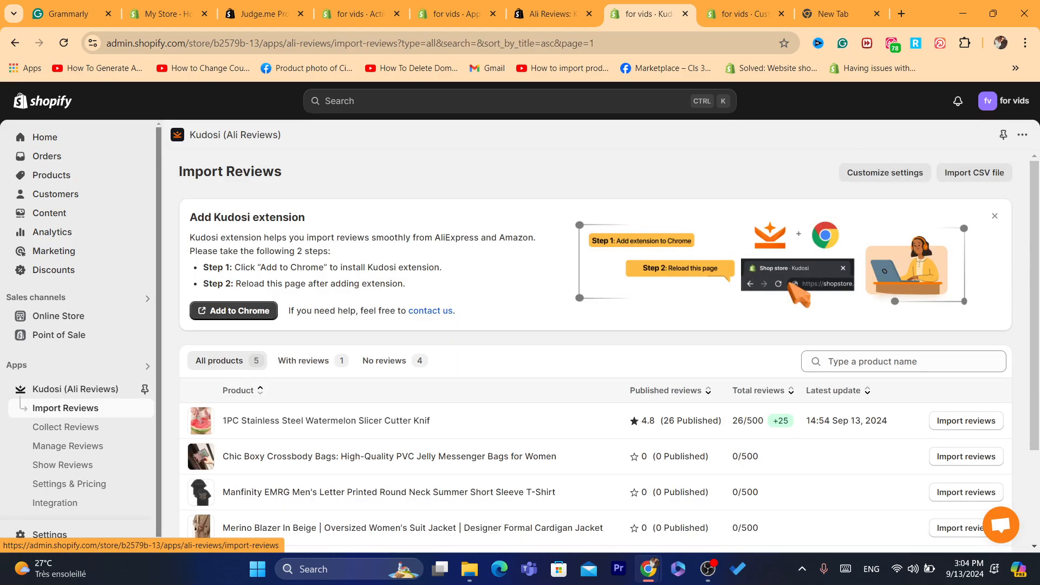
scroll(596, 347, down, 2)
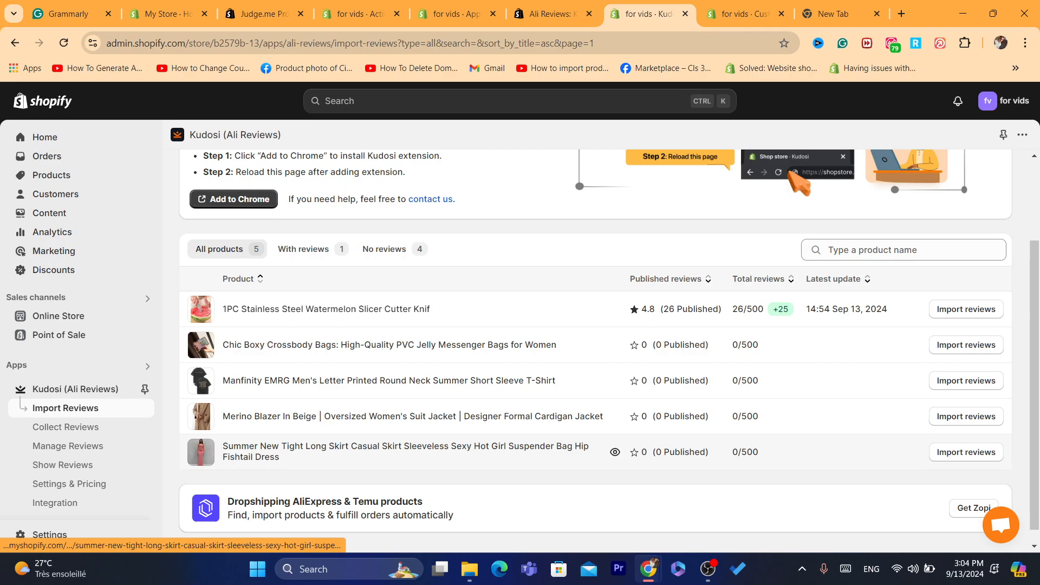
click(614, 451)
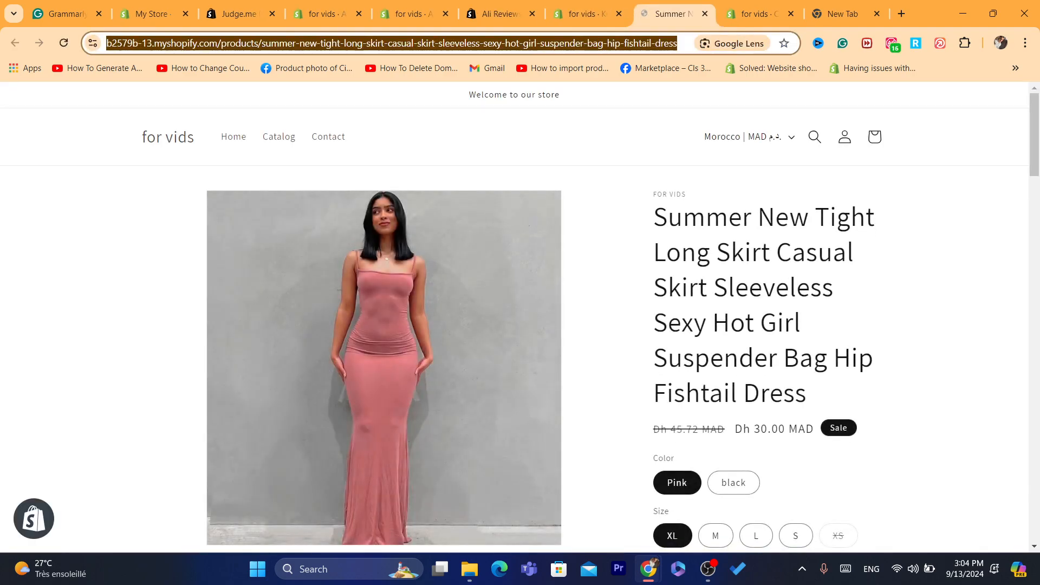
Step: Scroll to the dress's empty Customer Reviews and open the Write A Review form
drag(1034, 133, 1034, 380)
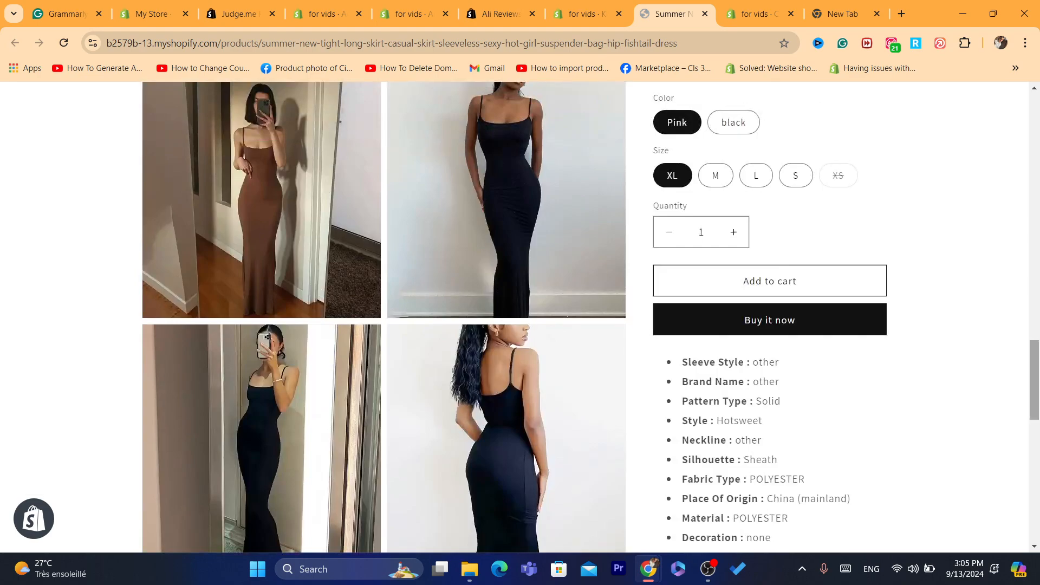
scroll(514, 317, down, 8)
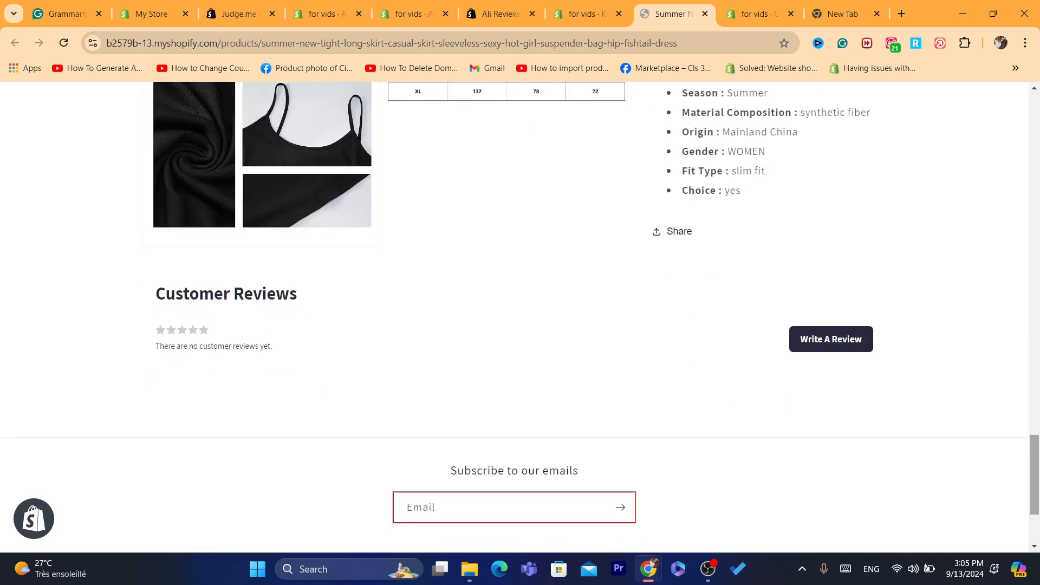
click(831, 339)
drag(1034, 424, 1034, 438)
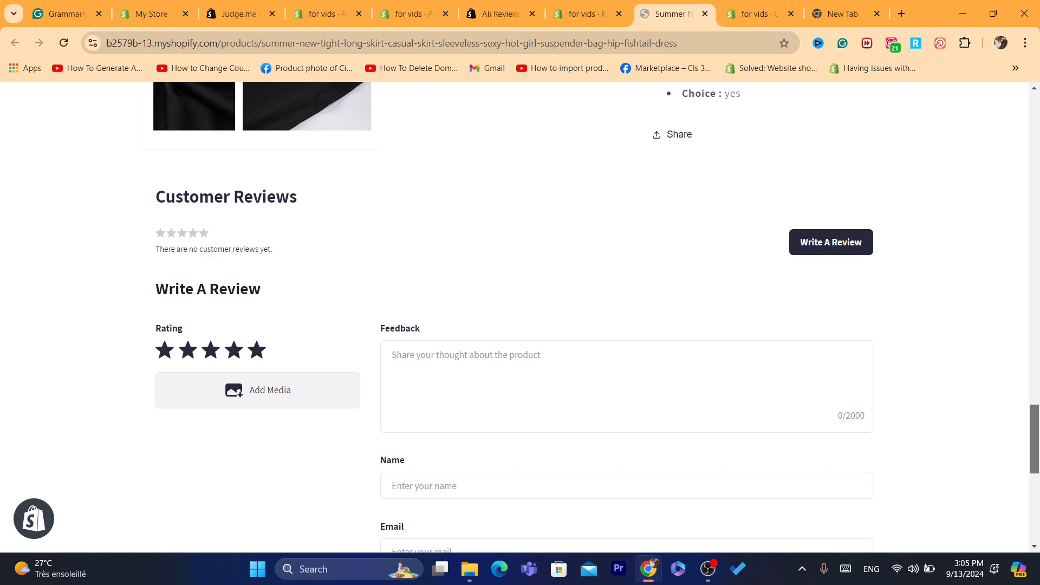
Step: Write the review feedback 'i love this product' for the dress
click(466, 356)
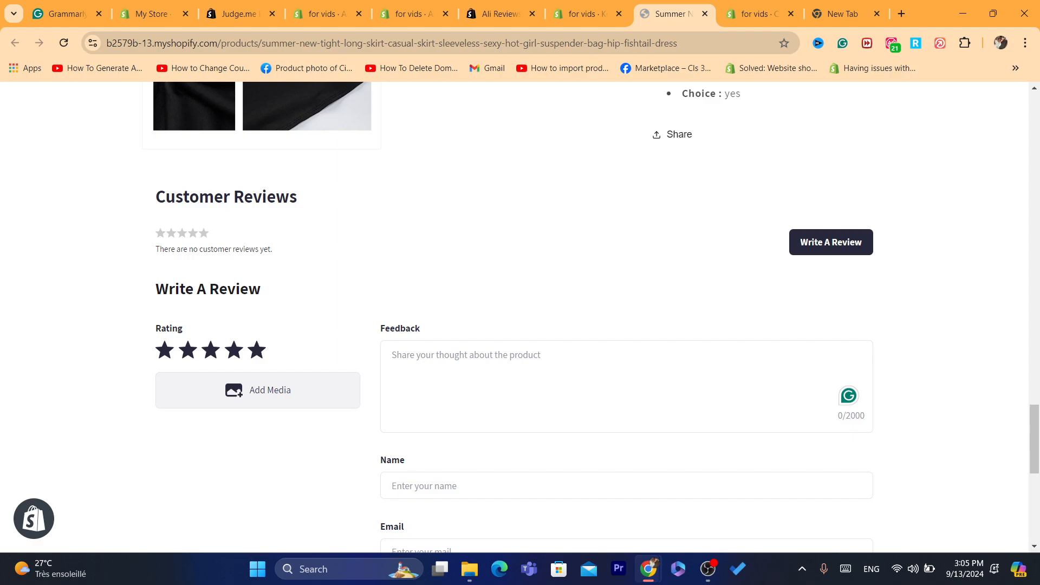
text(i )
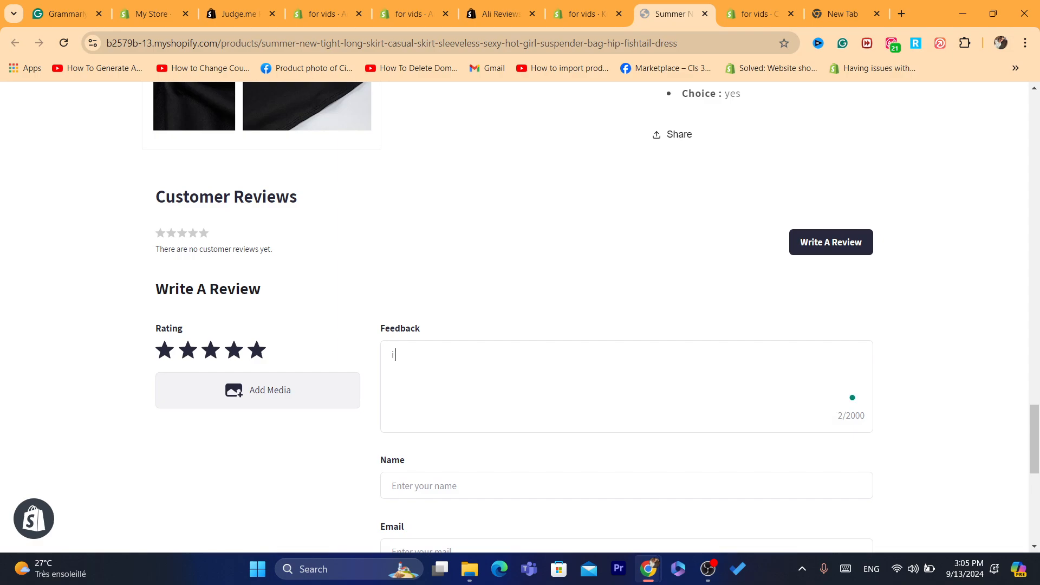
text(love this profu)
key(BackSpace)
text(duct)
Step: Fill in the reviewer's name and e-mail address, then submit the review
scroll(515, 317, down, 3)
click(423, 278)
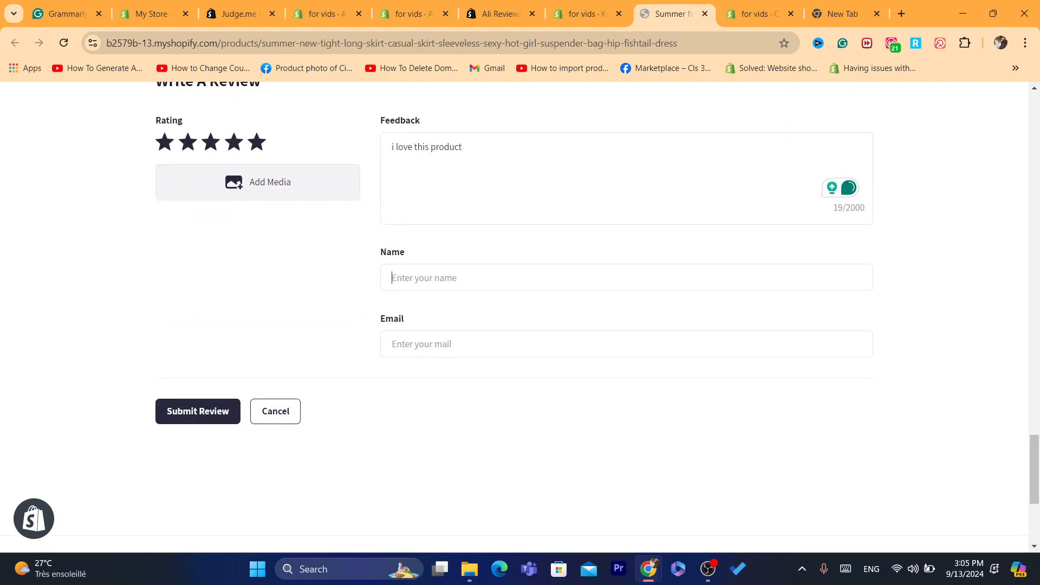
text(m)
key(BackSpace)
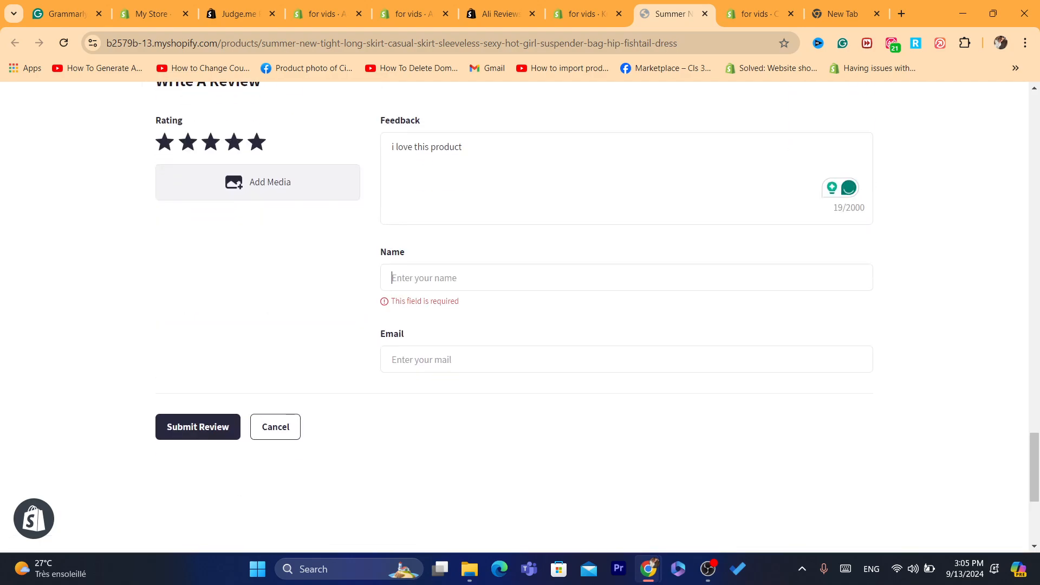
text(m)
key(BackSpace)
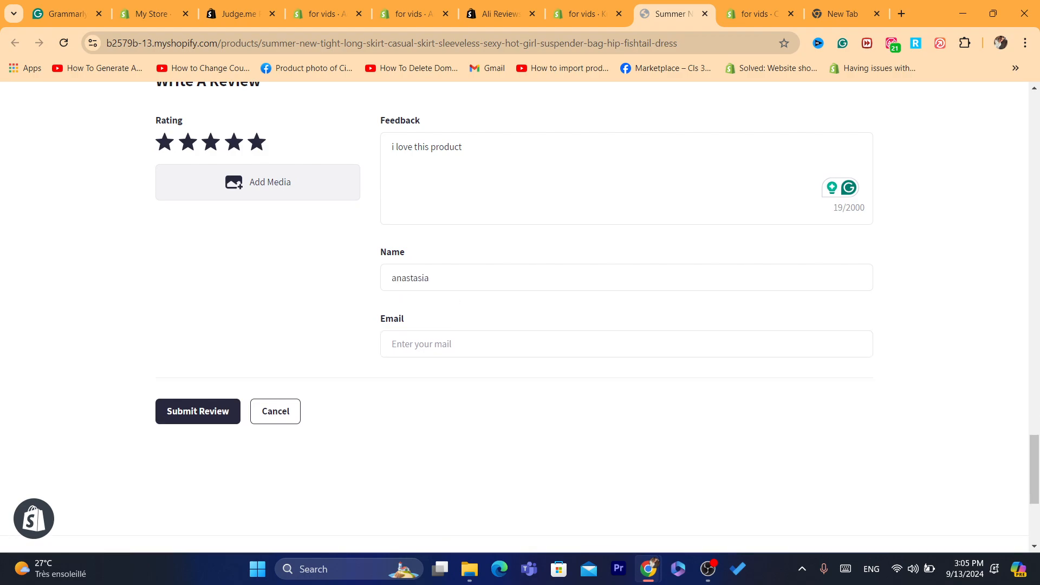
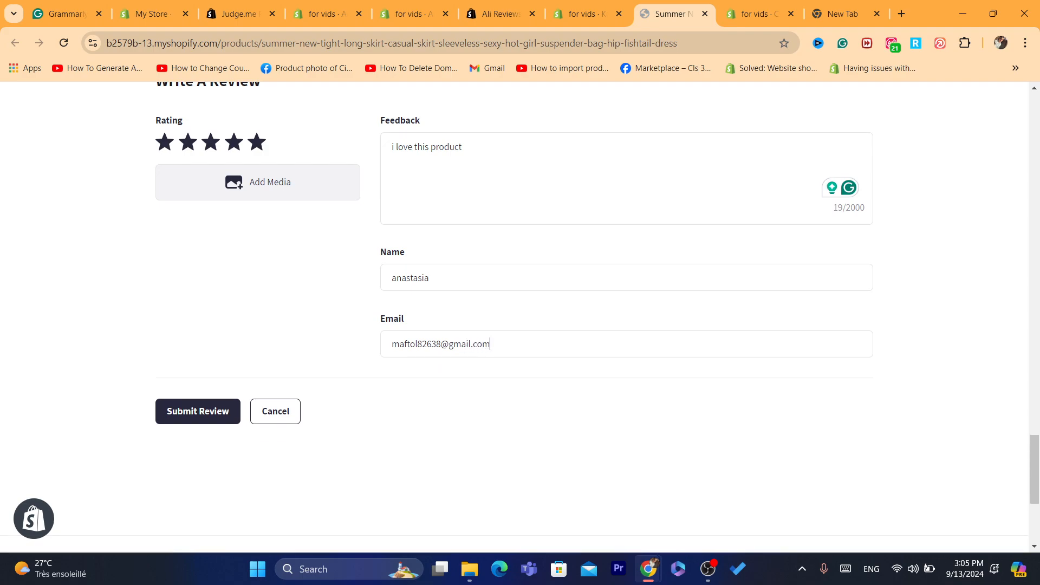
key(Return)
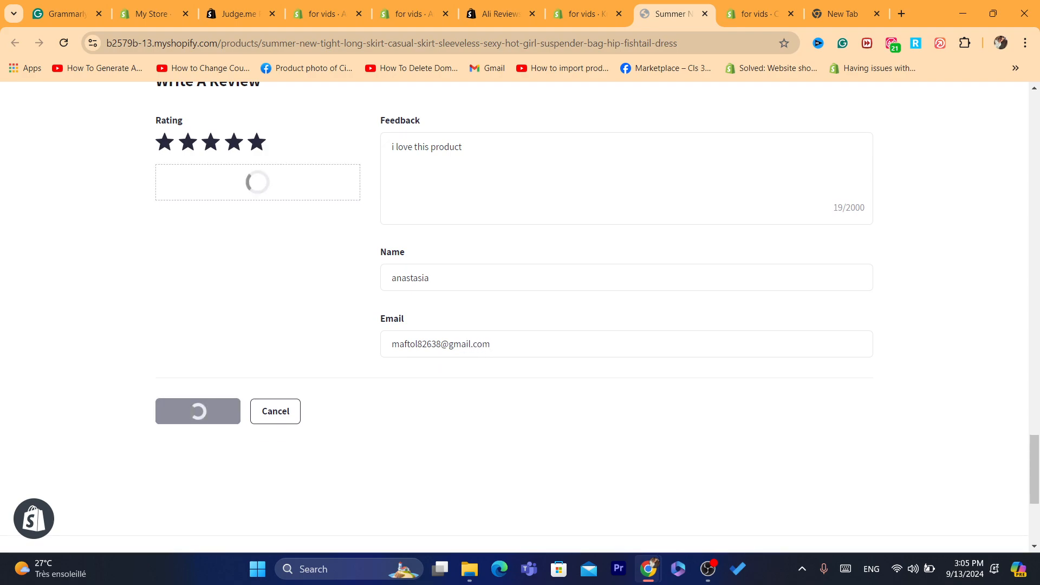
Step: Check the dress page's empty Customer Reviews section, then return to Kudosi's review import list
scroll(515, 317, up, 7)
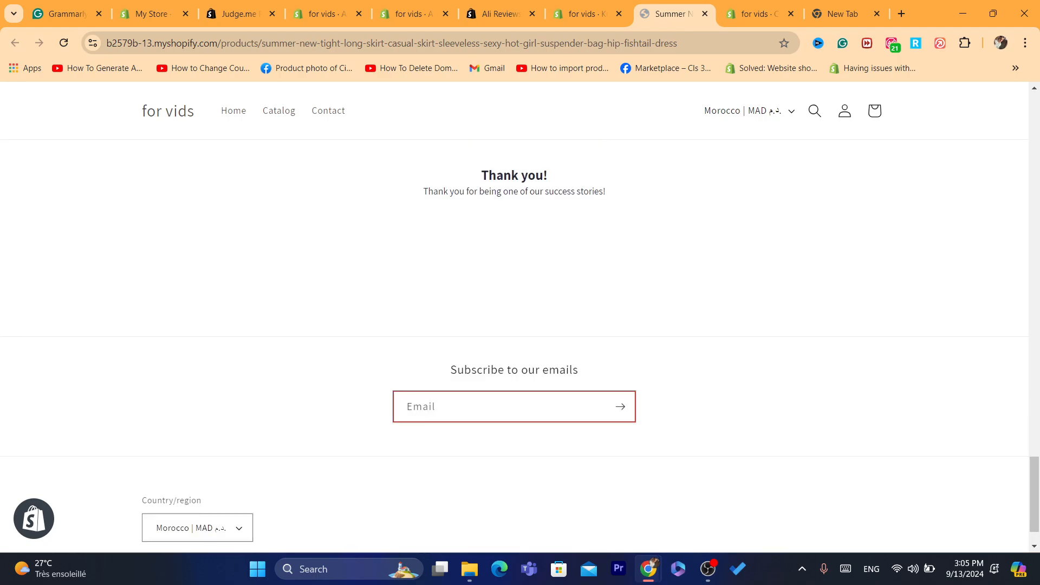
drag(1034, 433, 1034, 474)
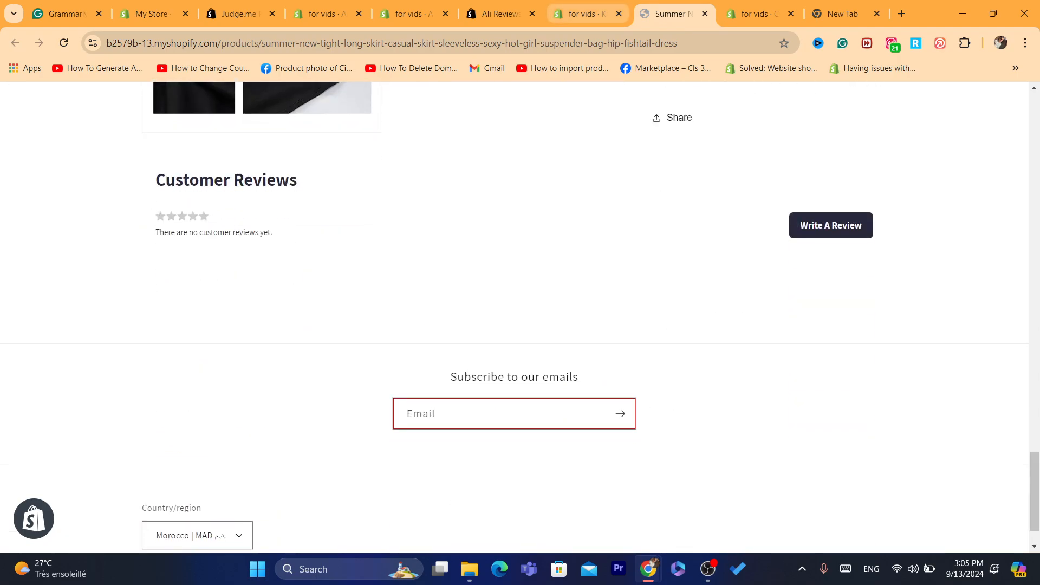
click(588, 14)
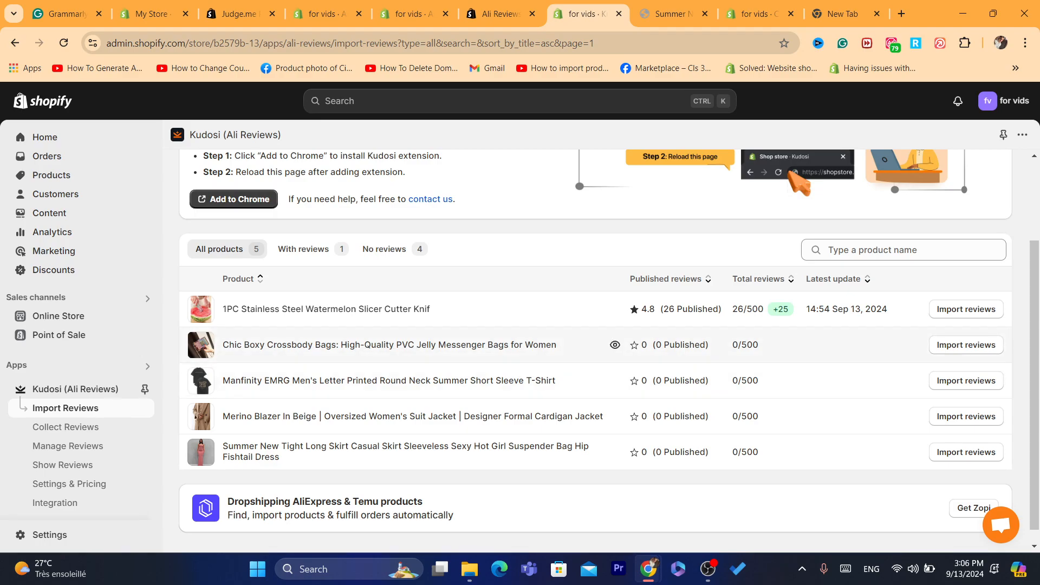
Step: In Manage Reviews, select the pending 'i love this product' dress review and confirm publishing it
click(68, 445)
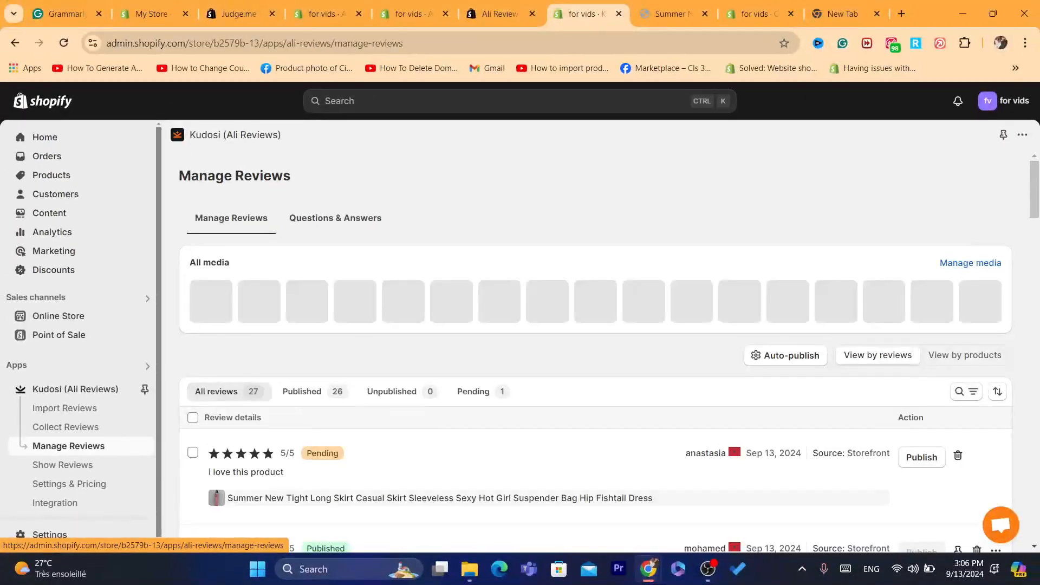
scroll(595, 336, down, 3)
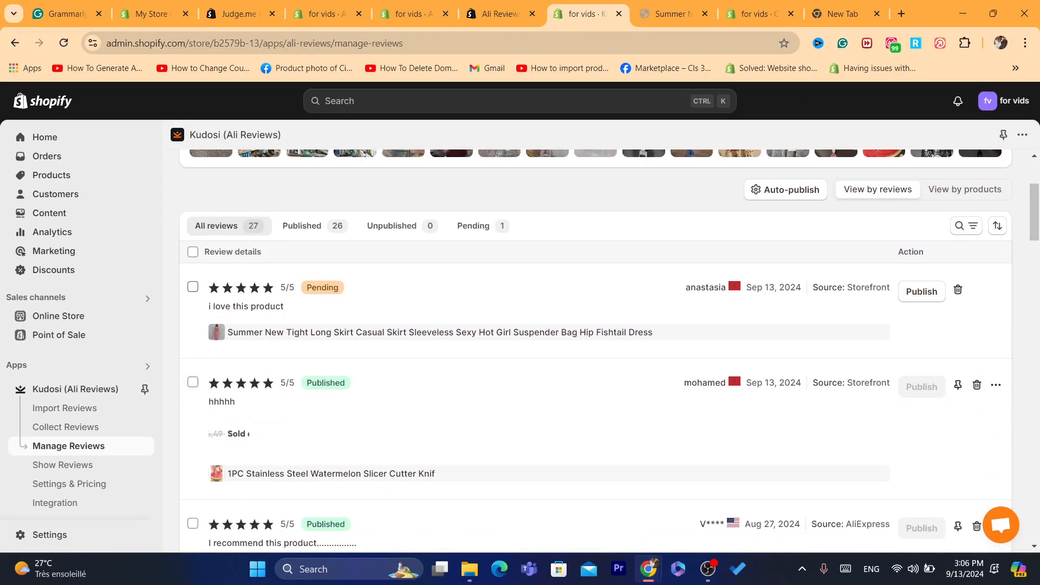
click(193, 287)
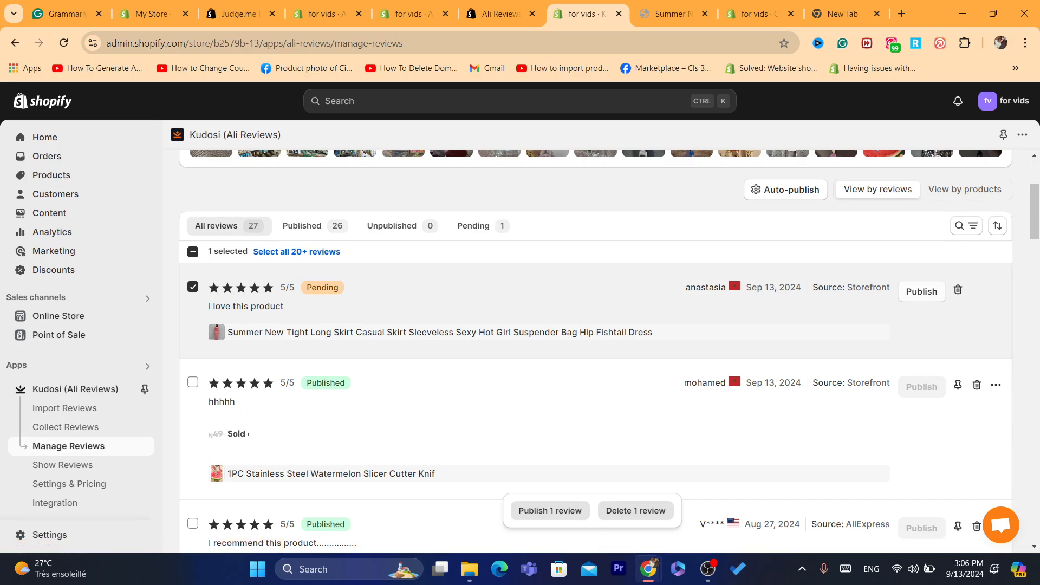
click(922, 291)
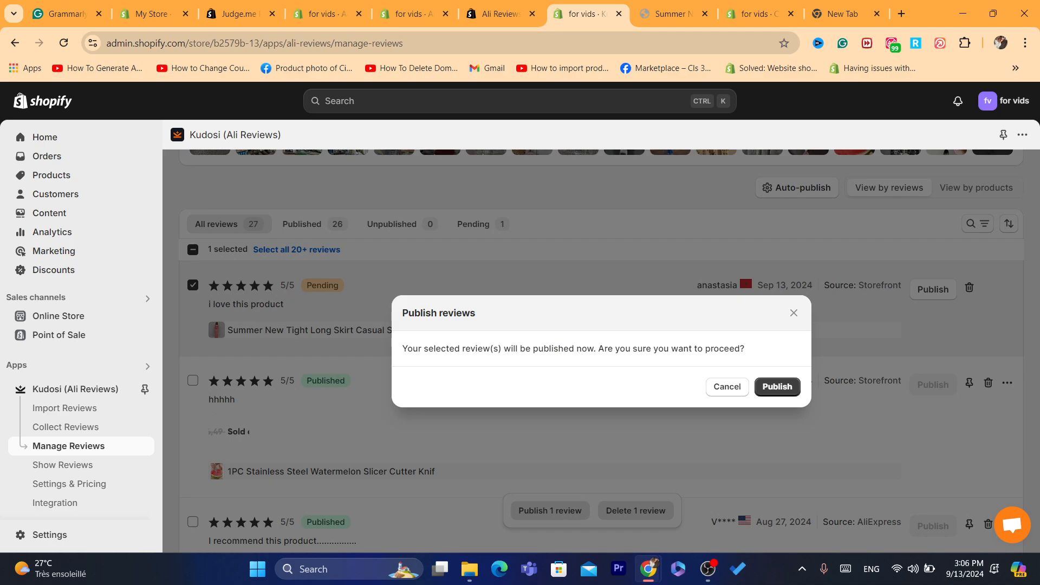
click(777, 386)
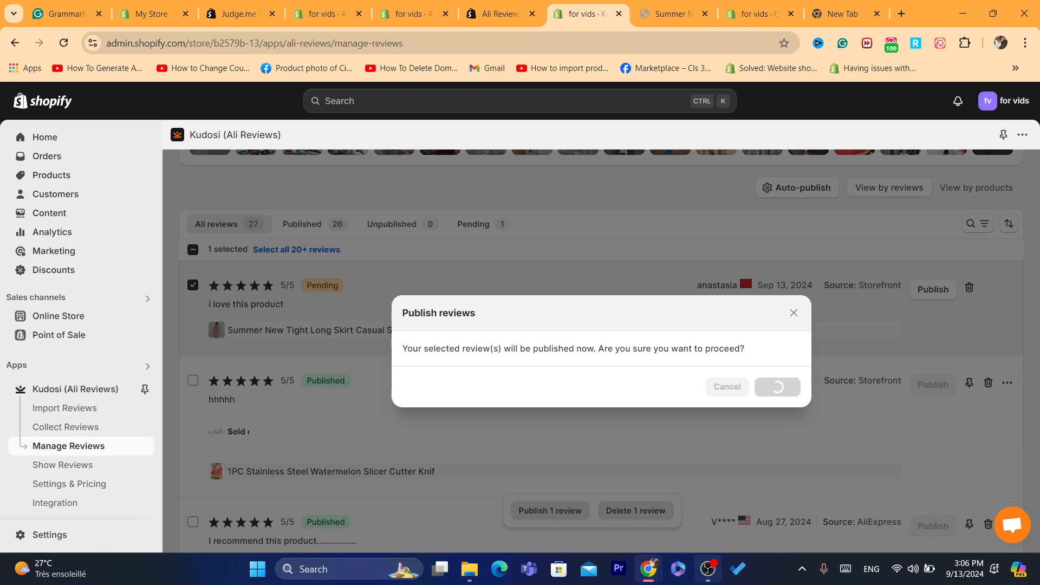
click(708, 569)
Step: Reload the dress product page and check Customer Reviews, then go to Apps and sales channels
mouse_move(649, 568)
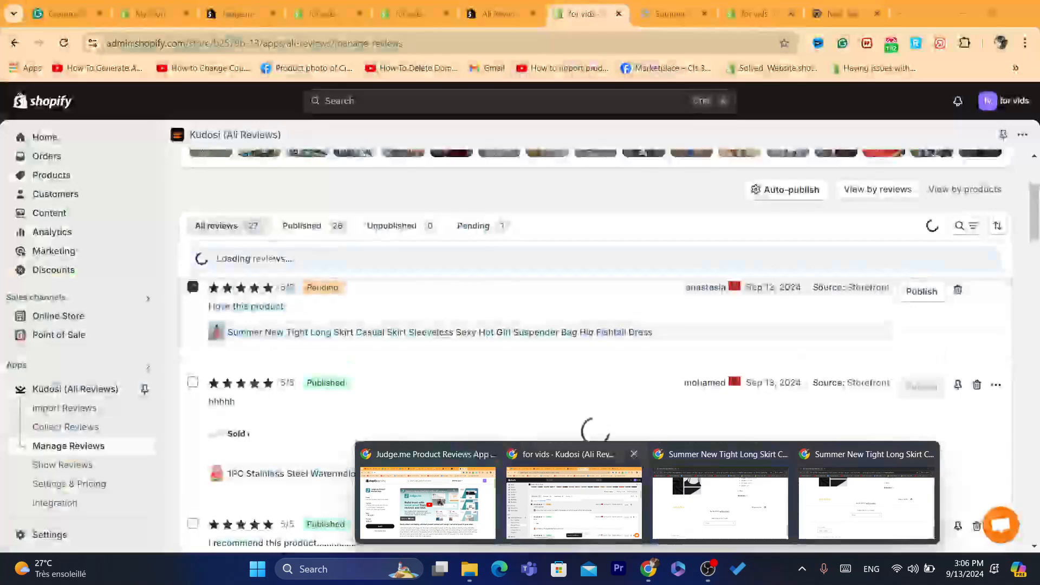
click(574, 499)
key(ctrl+Tab)
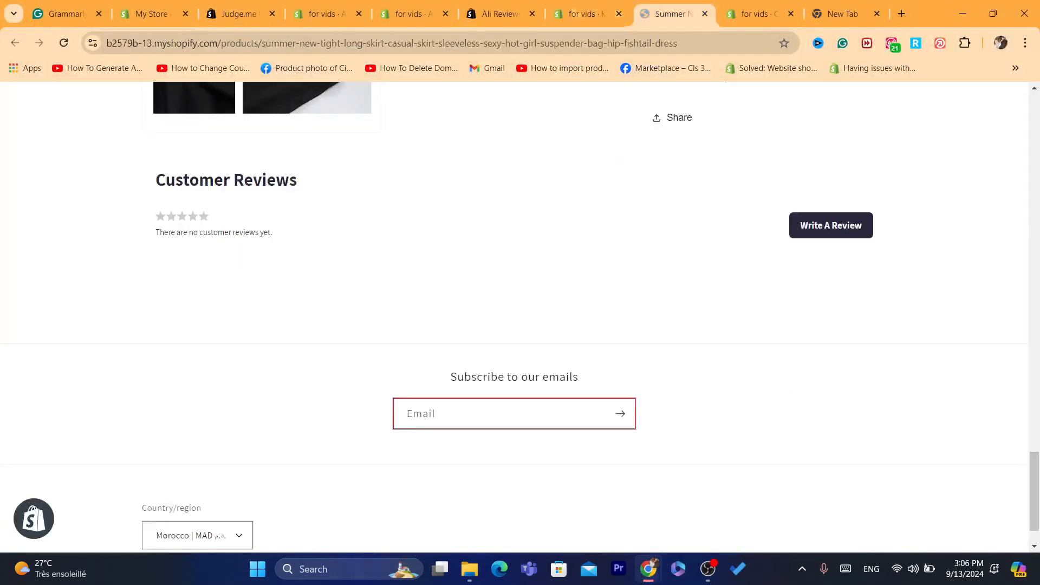
click(63, 43)
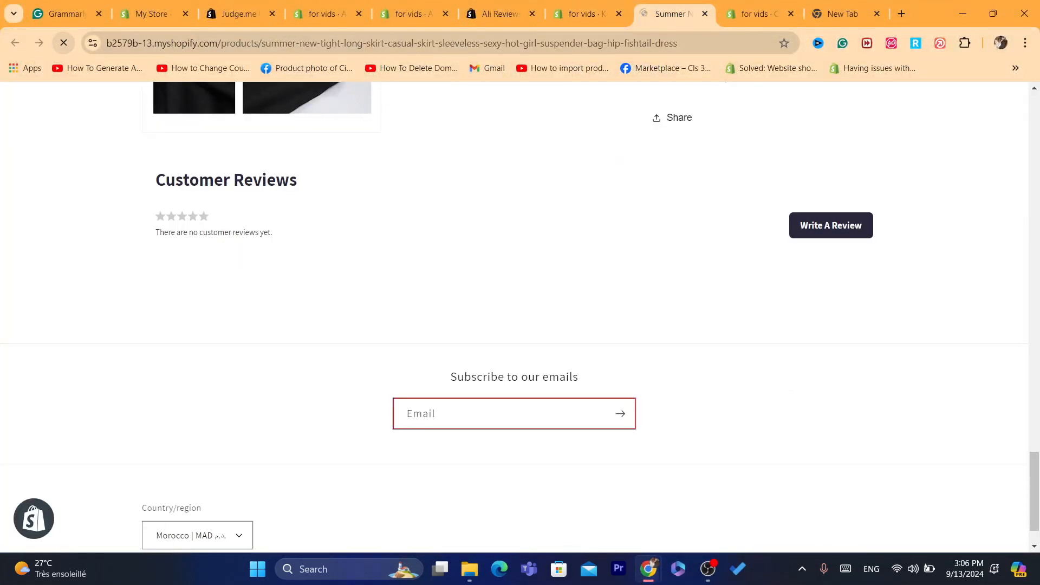
scroll(514, 317, up, 20)
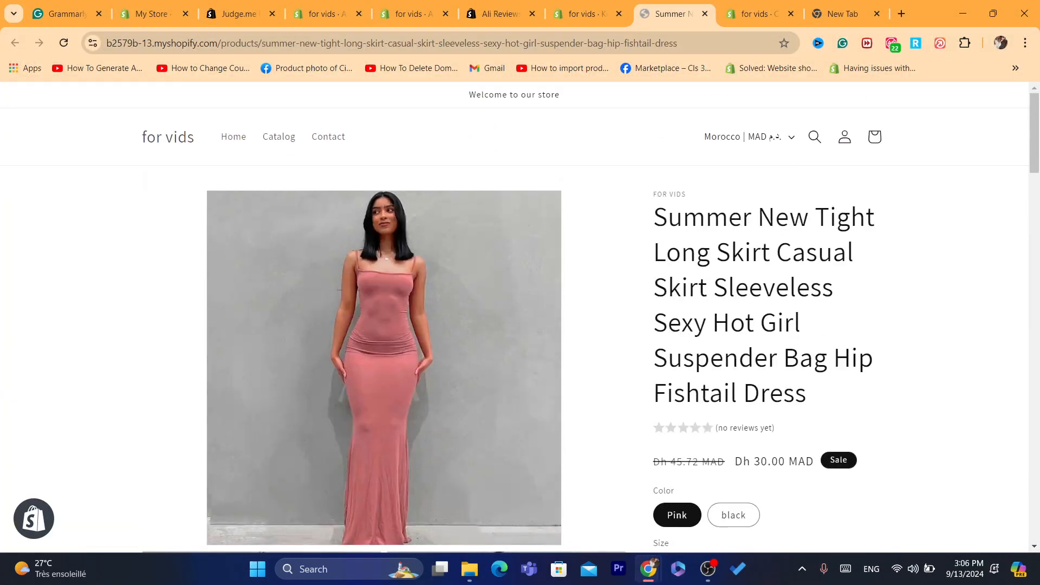
scroll(514, 317, down, 20)
scroll(515, 316, down, 13)
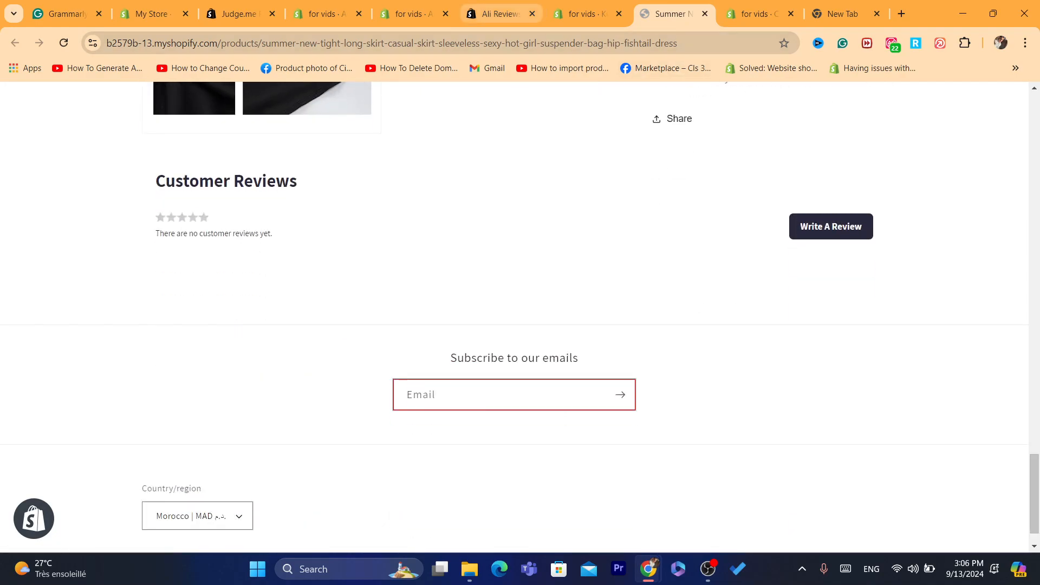
click(409, 13)
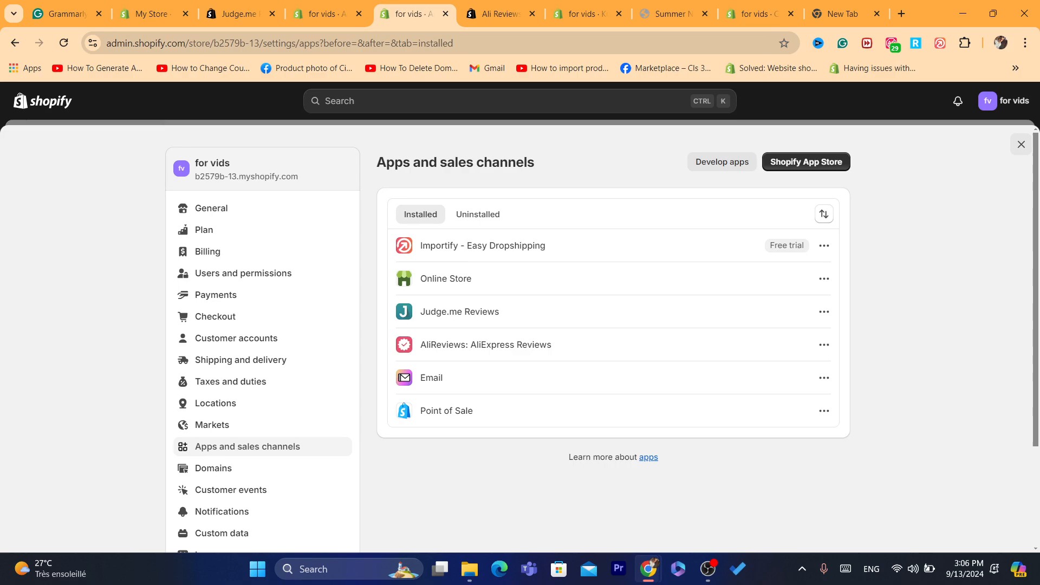
Step: Open the Products list and preview the watermelon slicer on the live store
click(1021, 144)
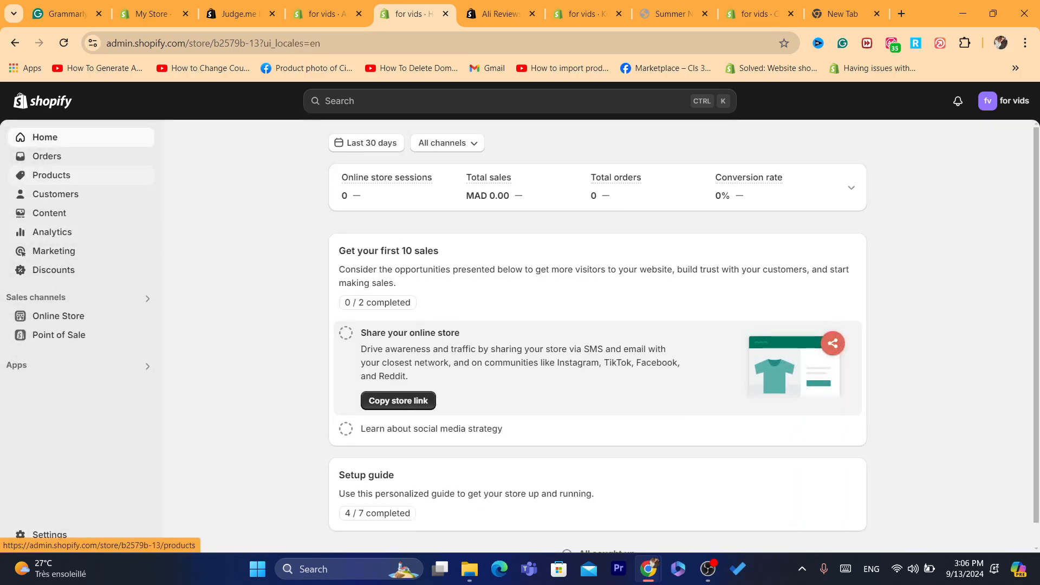
click(51, 175)
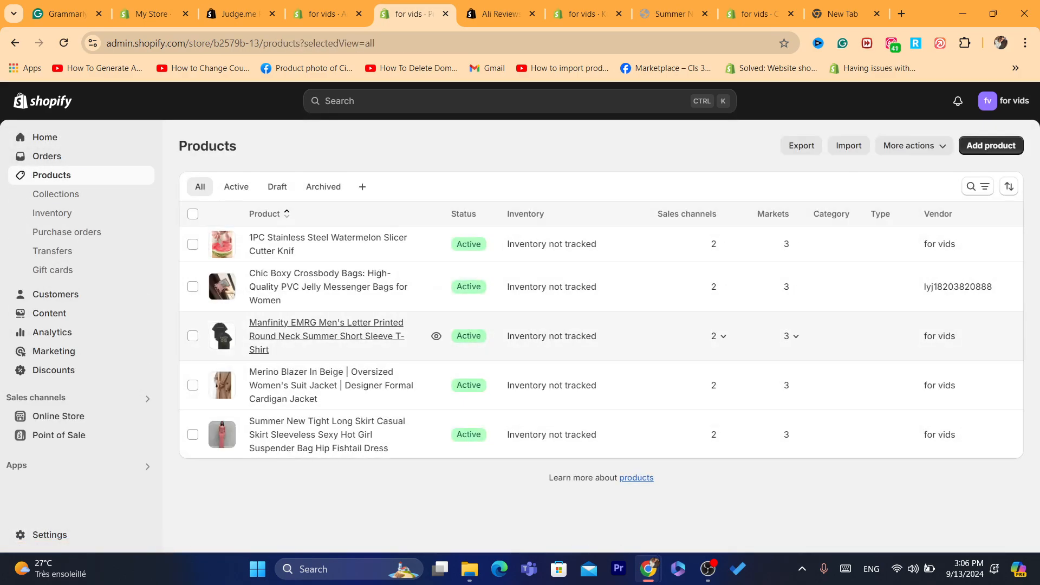
click(436, 244)
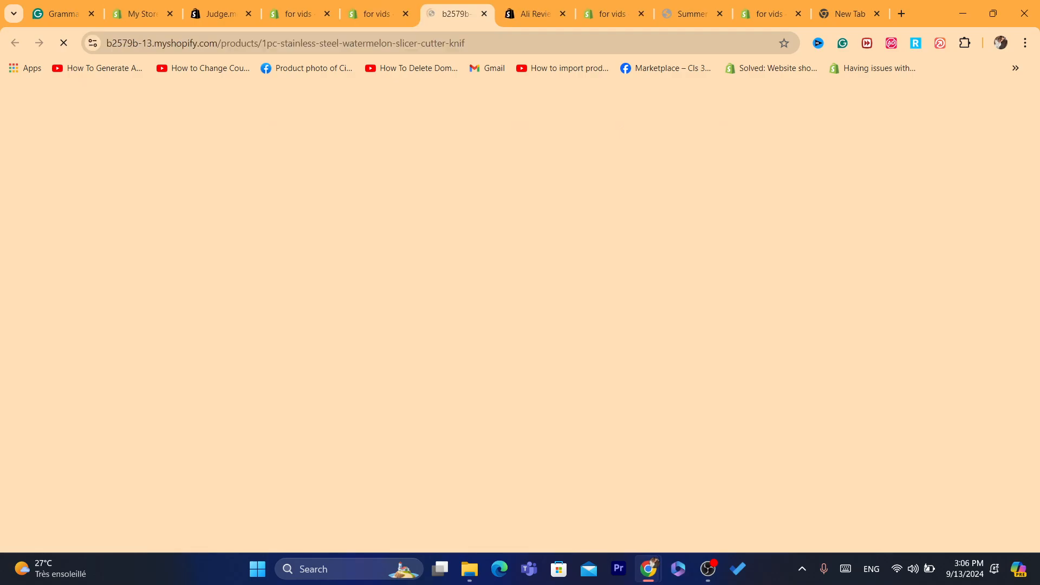
scroll(514, 317, down, 15)
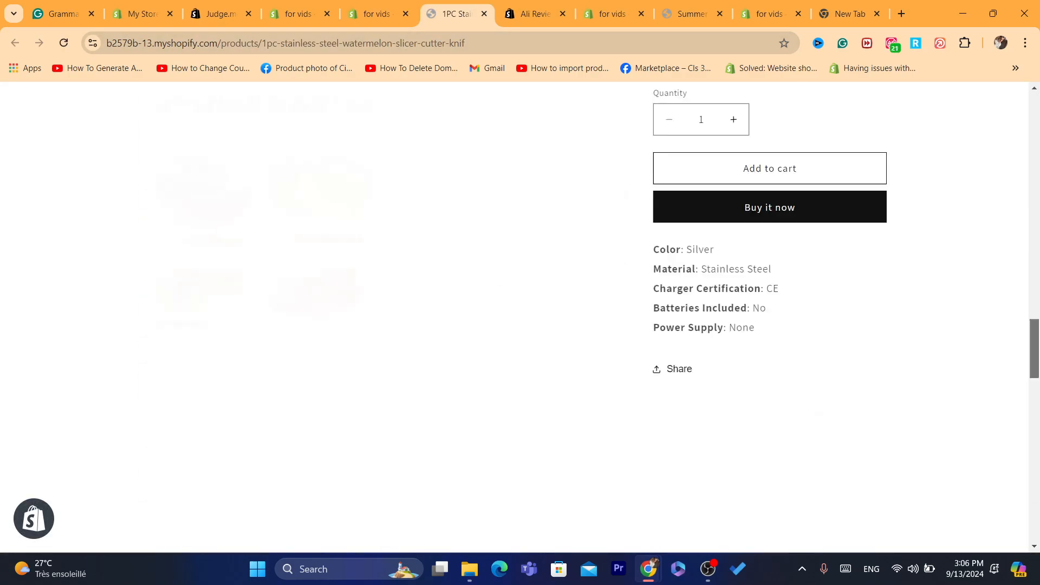
scroll(514, 317, down, 5)
scroll(514, 316, up, 18)
scroll(514, 317, down, 4)
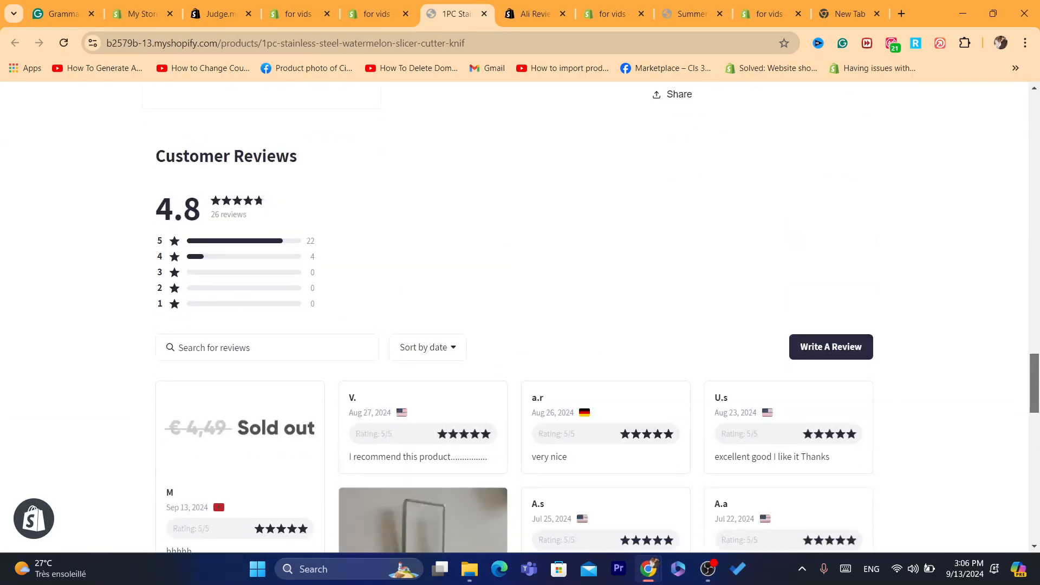
scroll(514, 316, up, 10)
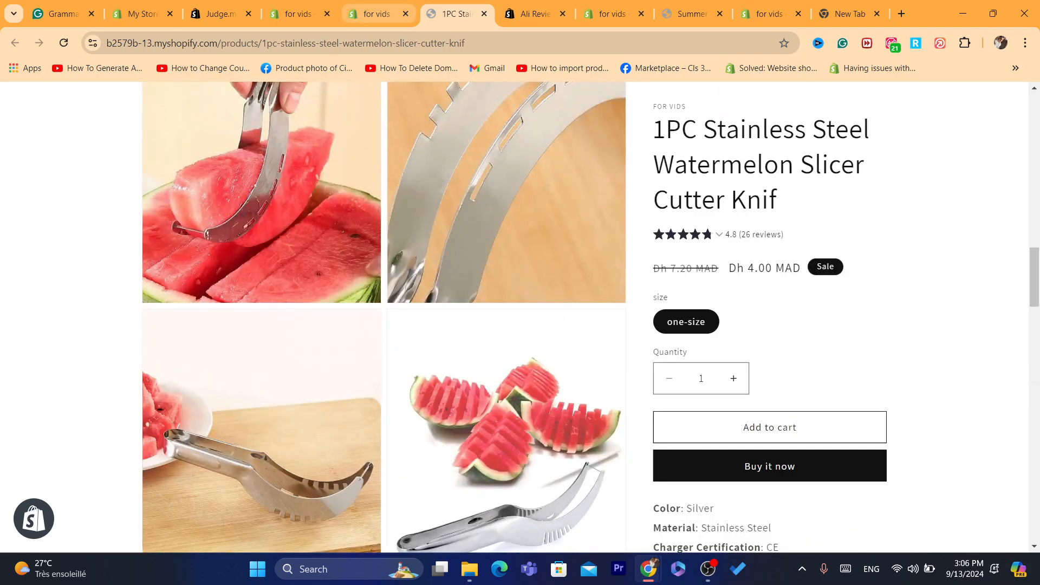
click(376, 14)
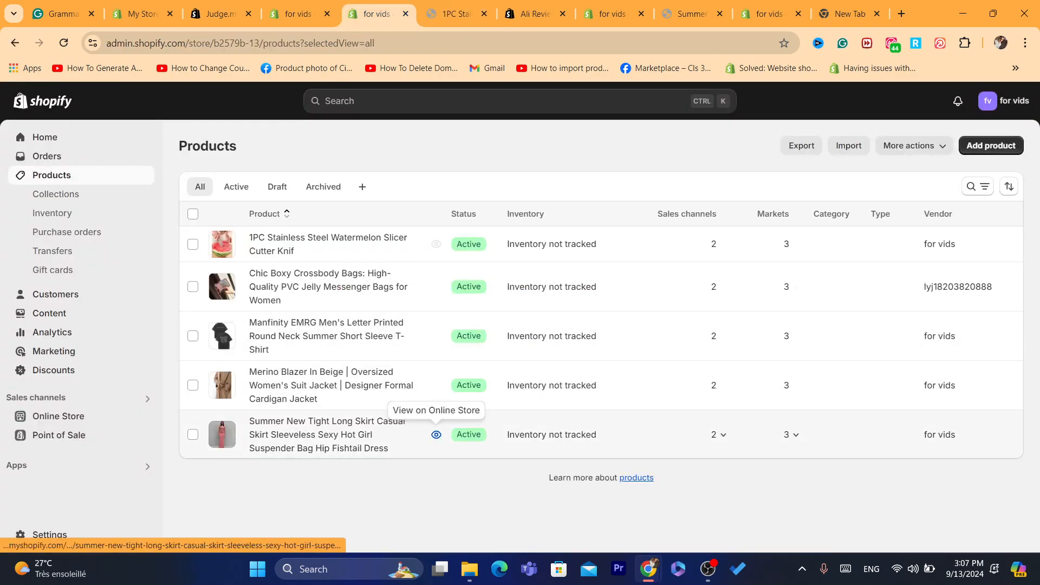
Step: View the Summer dress live and check its 'i love this product' review dated Sep 13, 2024
click(436, 434)
scroll(383, 317, down, 5)
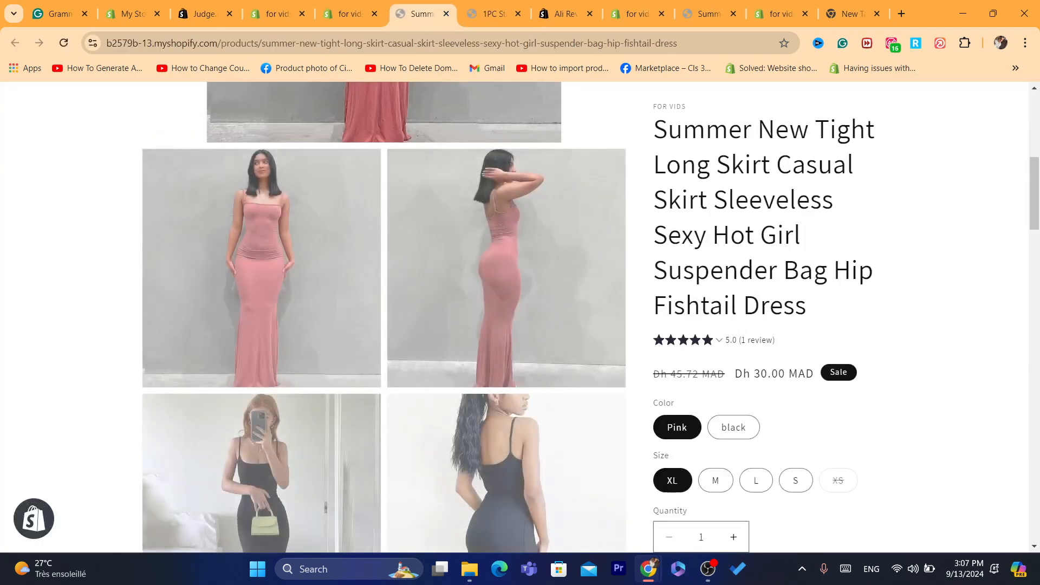
scroll(514, 317, down, 15)
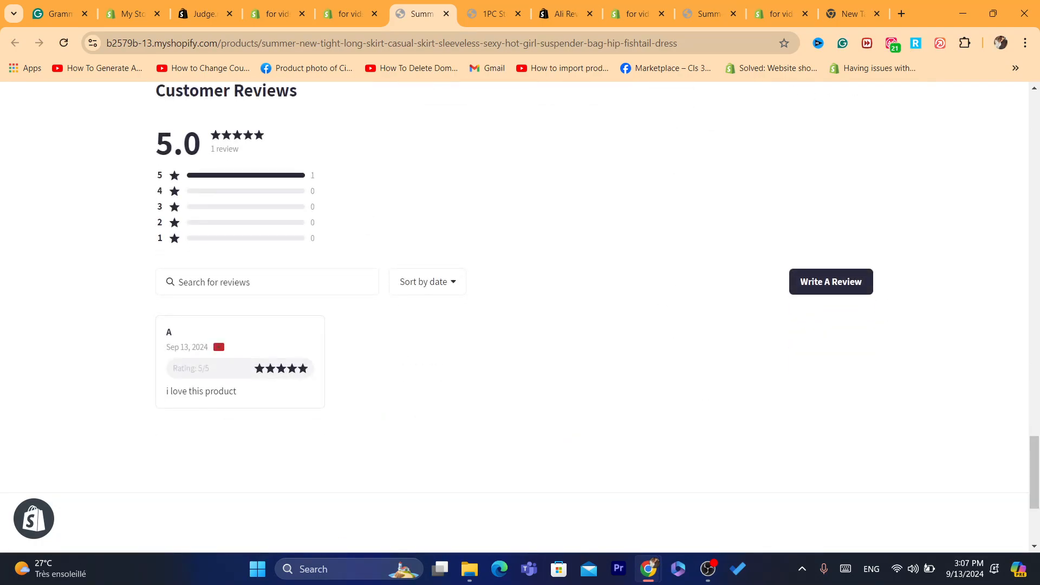
drag(166, 391, 237, 391)
click(239, 392)
drag(166, 348, 209, 347)
click(217, 336)
Step: Go through the open browser tabs back to Kudosi and open its Import Reviews page
click(347, 14)
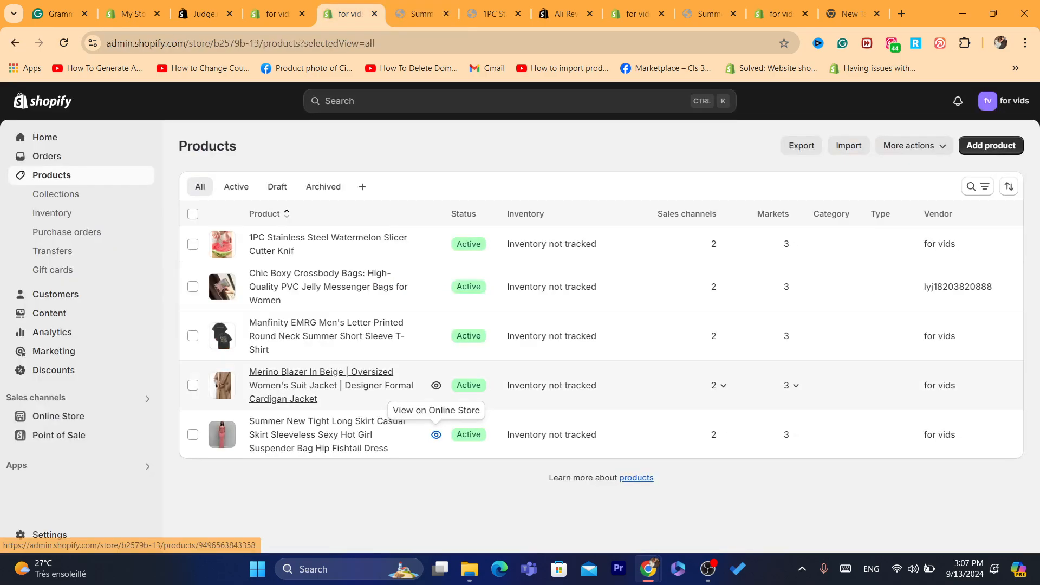
click(491, 14)
key(ctrl+Tab)
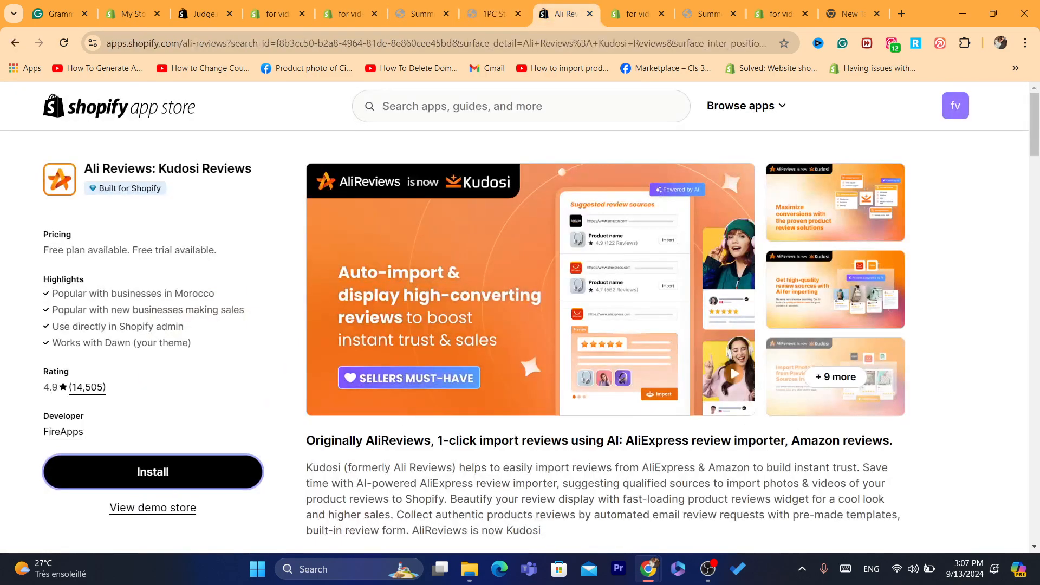
key(ctrl+Tab)
click(422, 13)
click(350, 13)
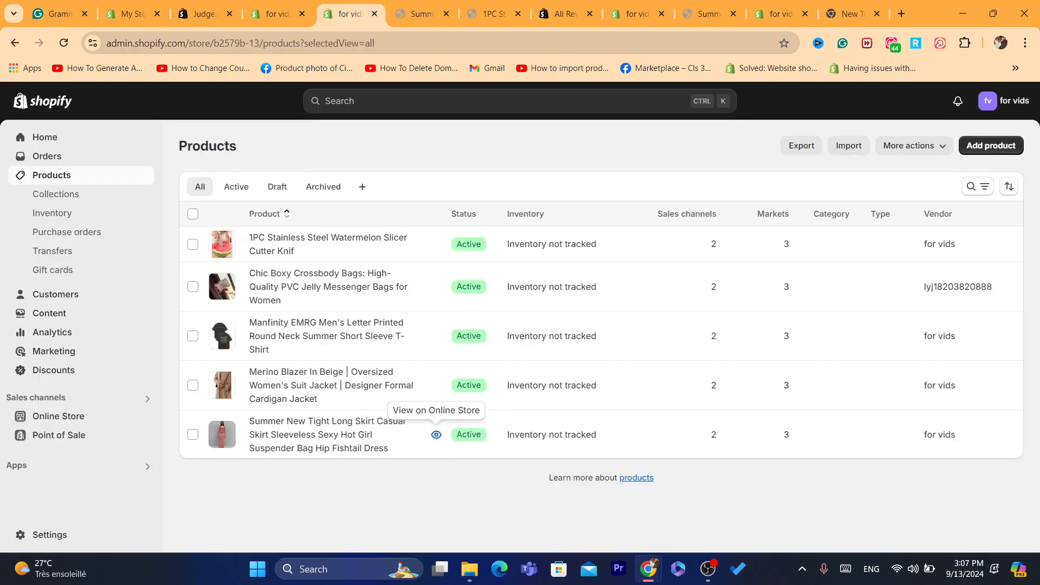
click(277, 14)
key(ctrl+shift+Tab)
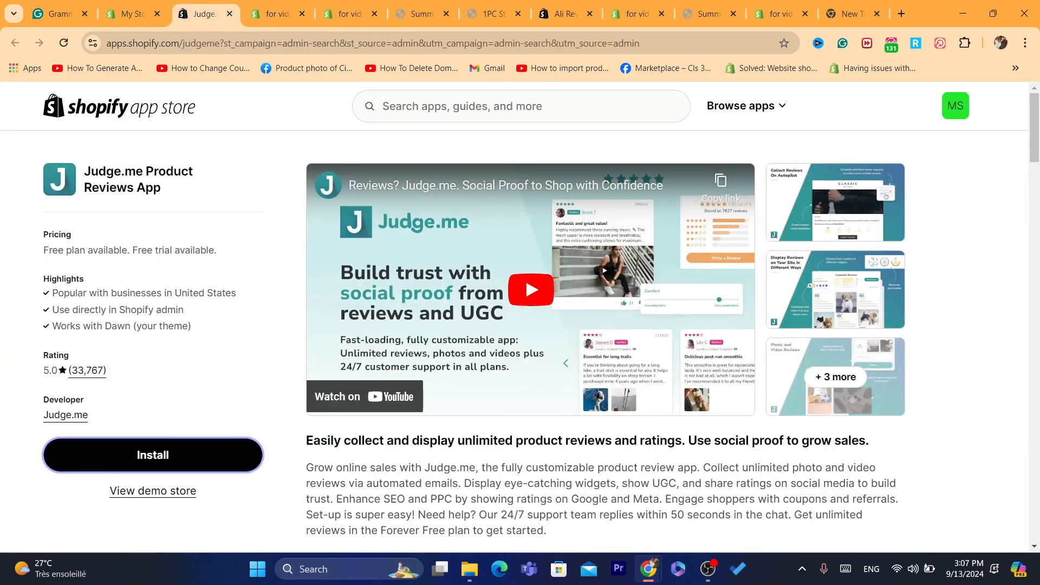
key(ctrl+Tab)
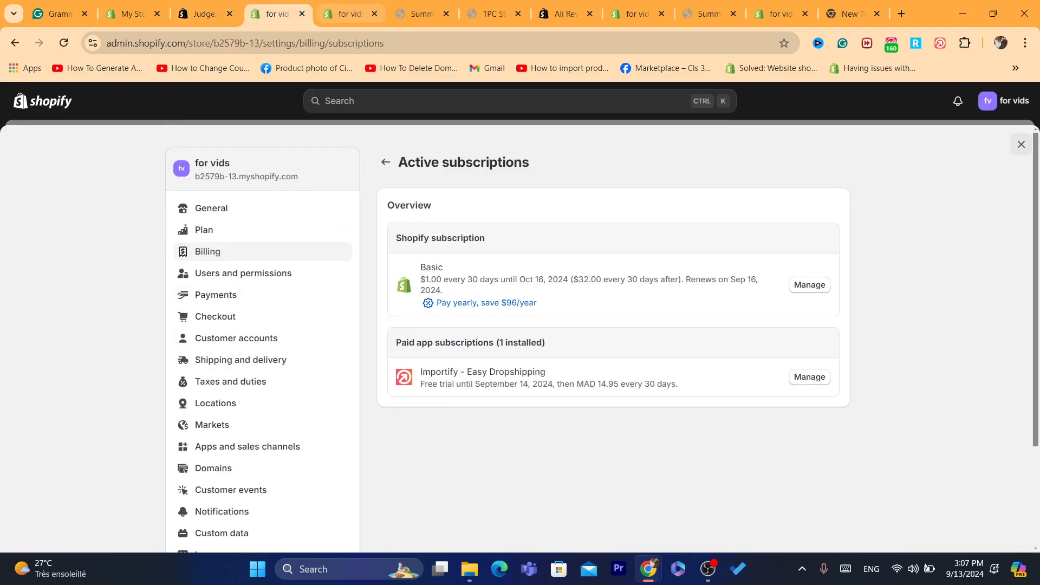
key(ctrl+Tab)
key(ctrl+Tab)
key(ctrl+Tab)
key(ctrl+Tab)
key(ctrl+Tab)
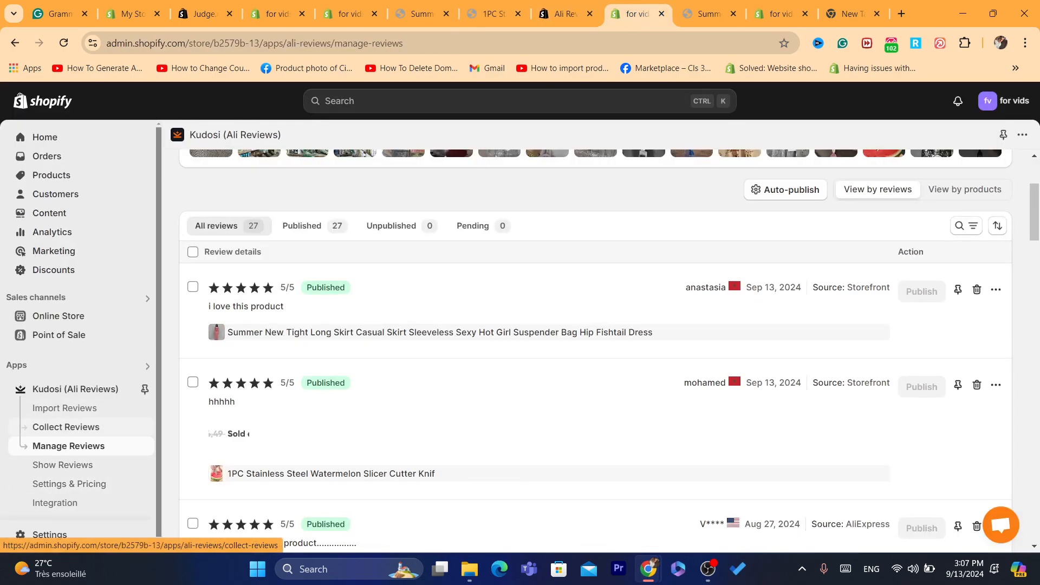
click(64, 407)
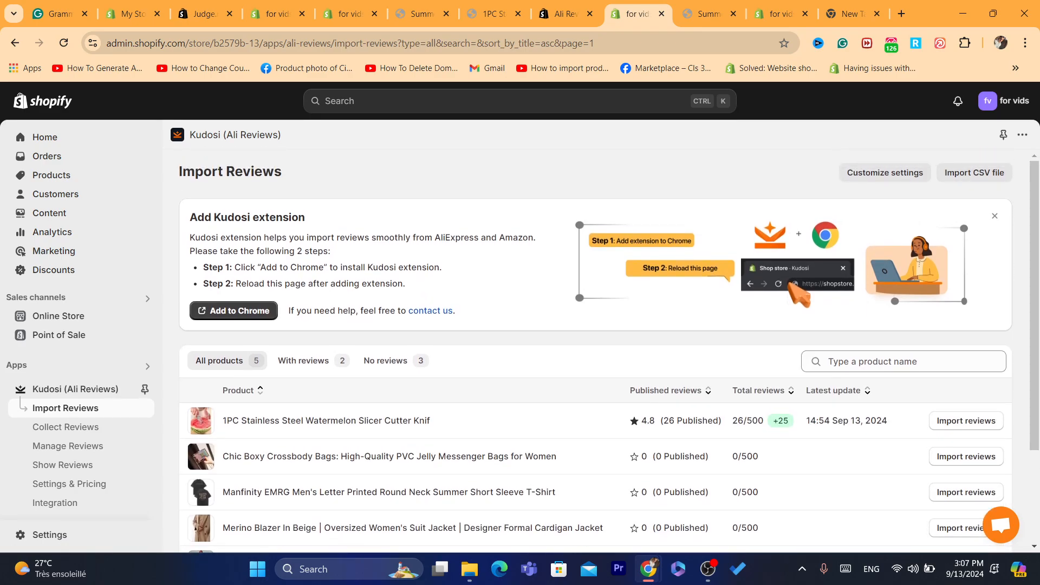
Step: Import reviews from products_export_1 (1).csv, agreeing to the terms of service
click(974, 173)
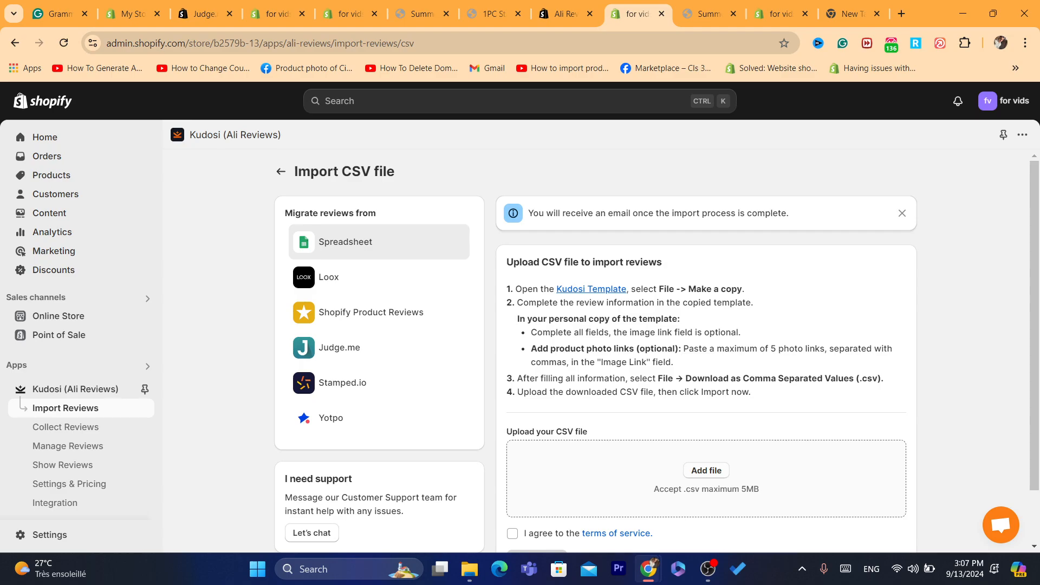
click(706, 470)
double_click(201, 175)
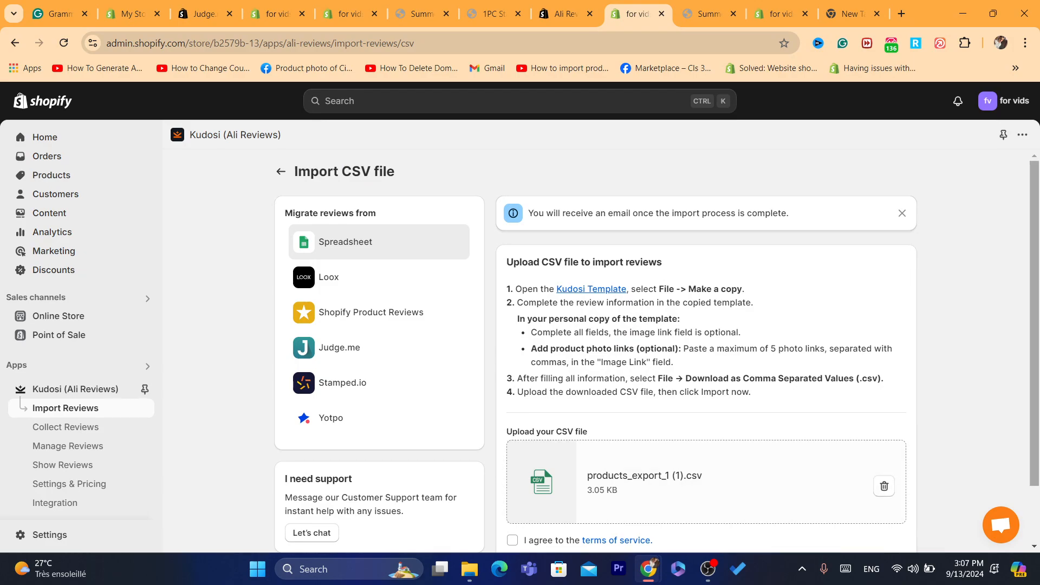
scroll(596, 352, down, 2)
click(512, 471)
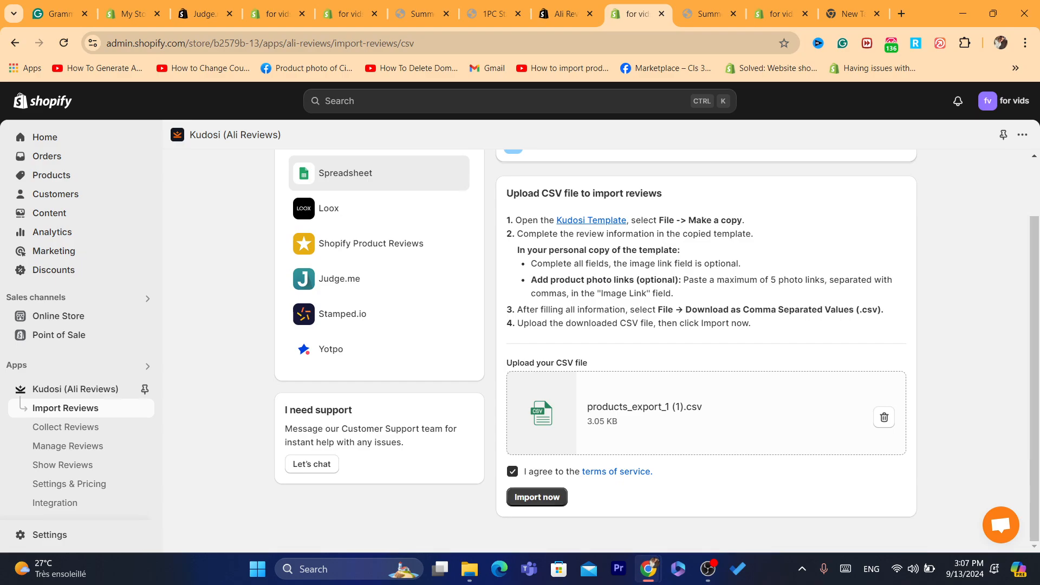
click(537, 497)
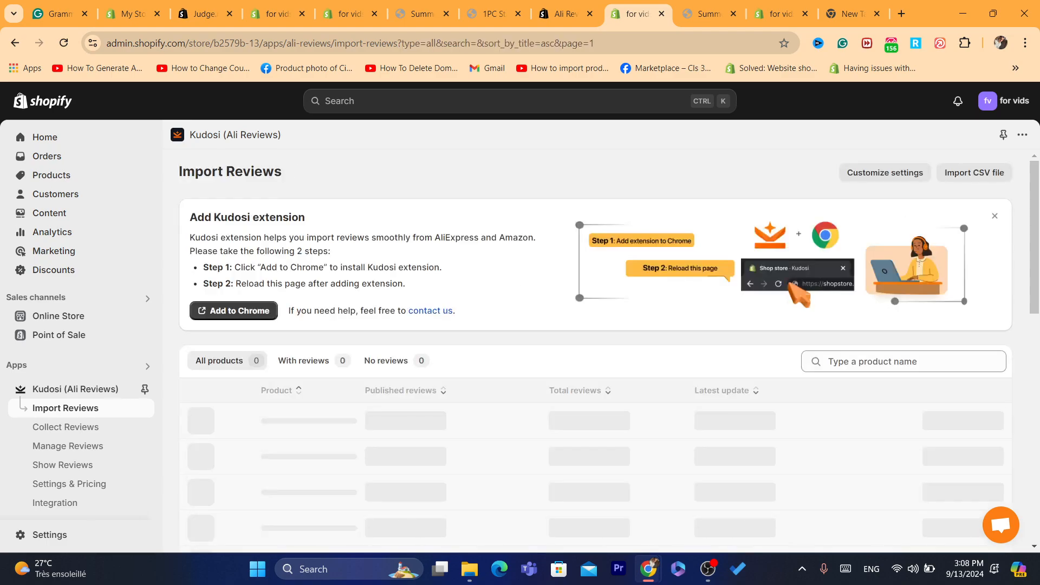
Step: Open the Summer fishtail dress's import page and scroll to its AI-suggested AliExpress sources
scroll(609, 356, down, 2)
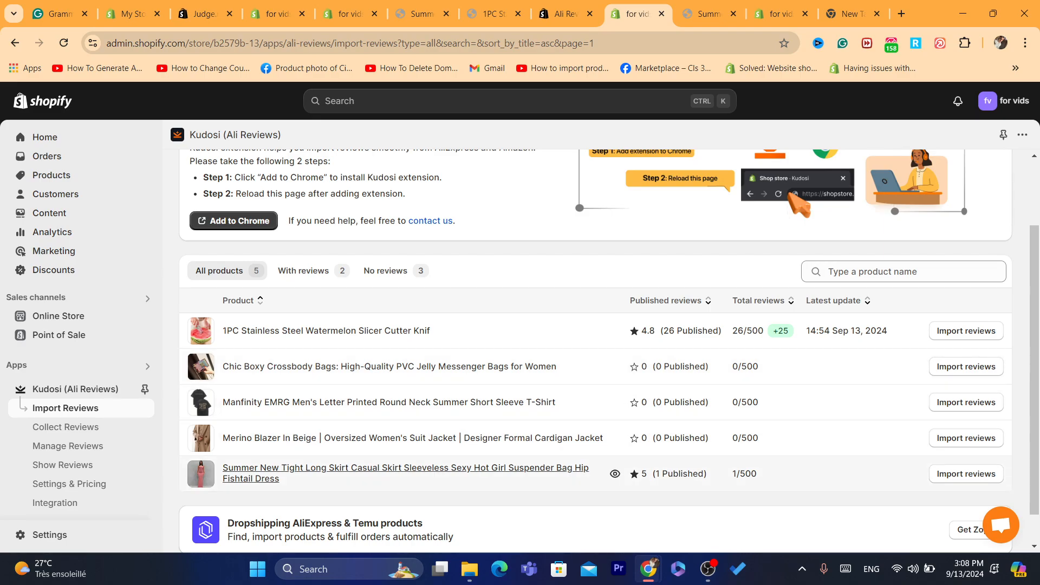
click(966, 473)
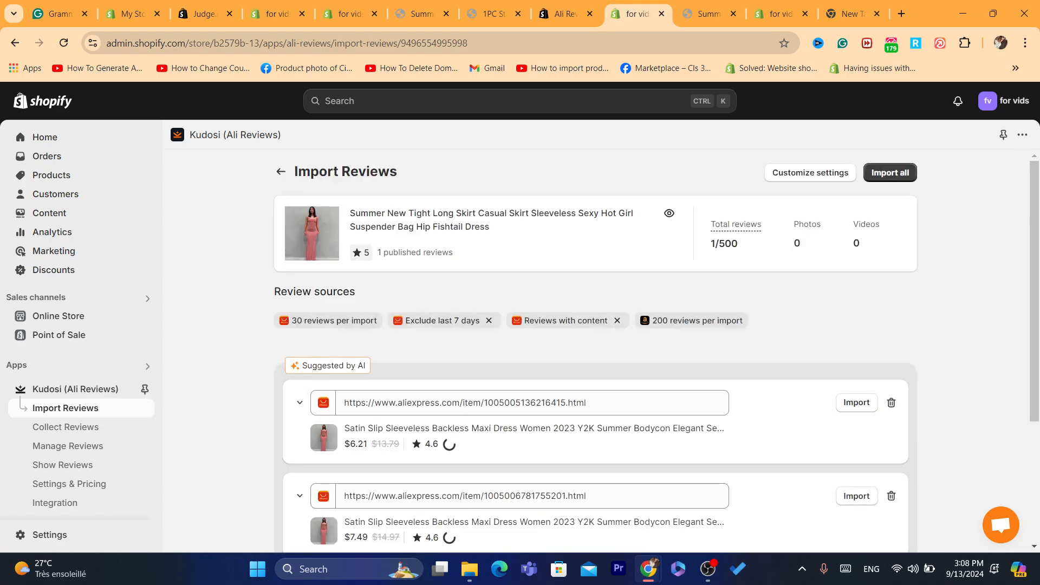
scroll(657, 352, down, 1)
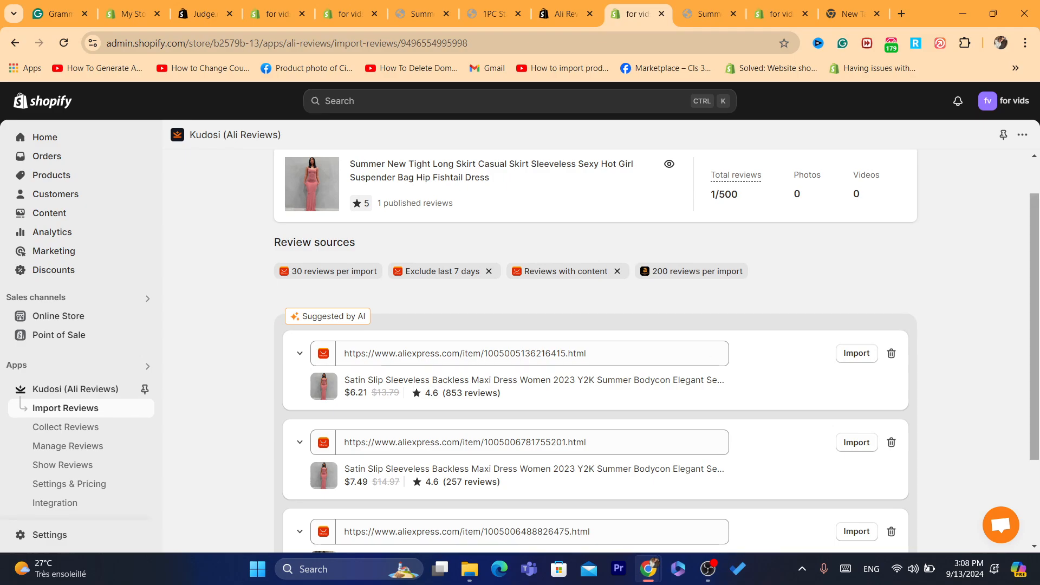
scroll(595, 352, down, 1)
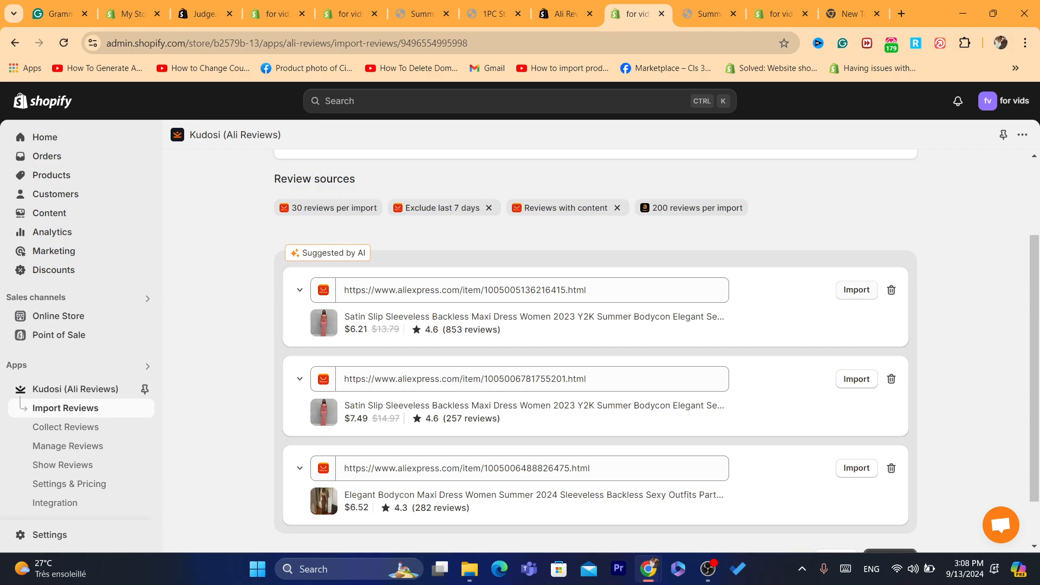
Step: Import from the first suggested AliExpress listing until it shows +30 Imported
click(856, 290)
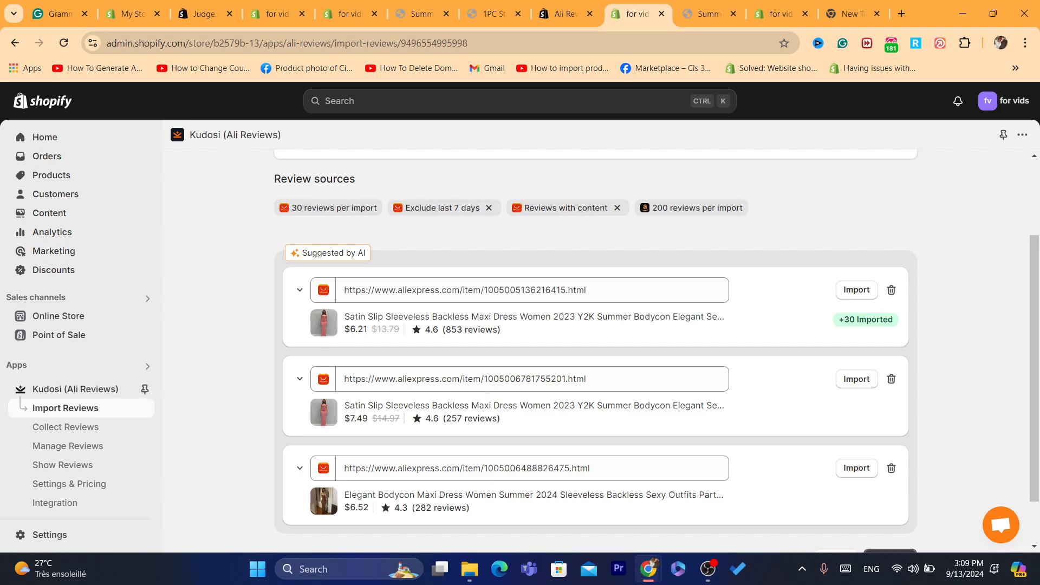
scroll(515, 271, down, 1)
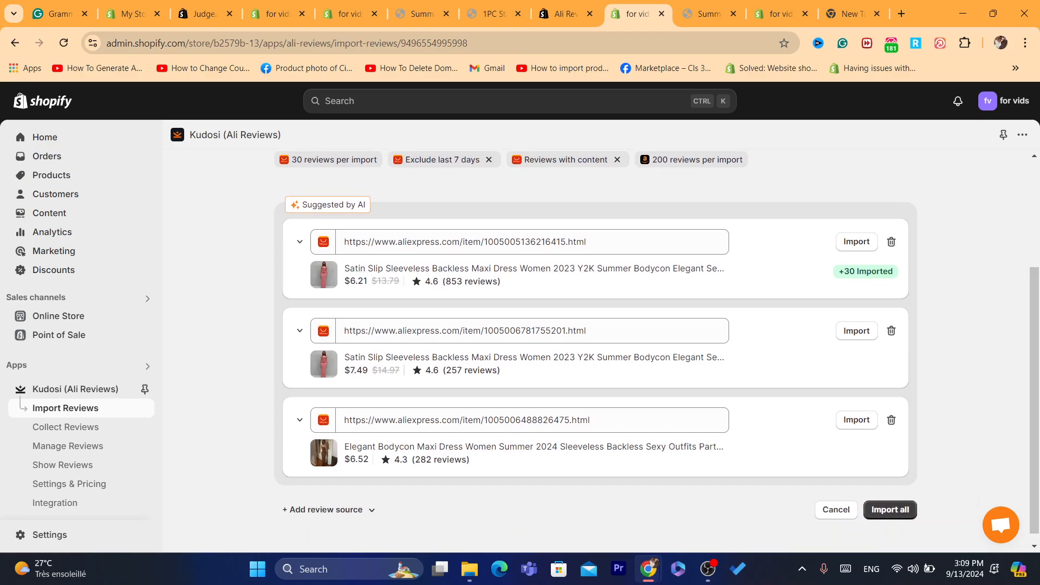
scroll(596, 347, up, 3)
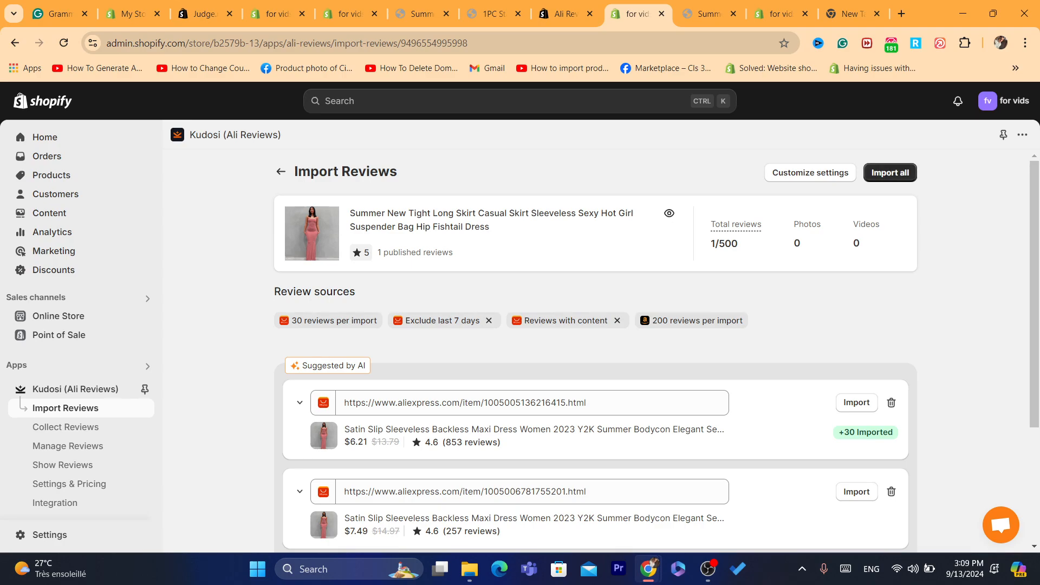
click(810, 172)
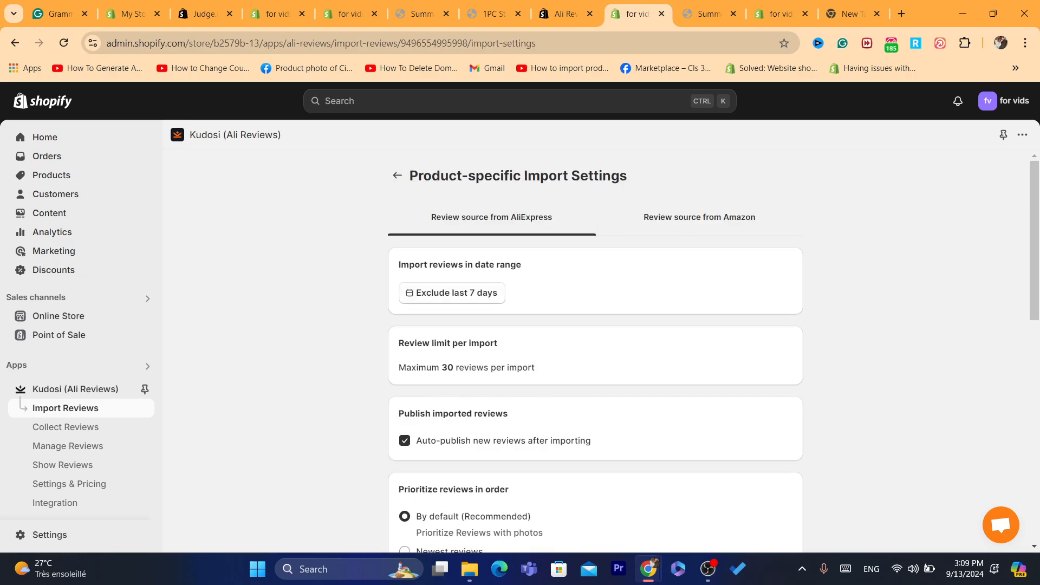
click(14, 42)
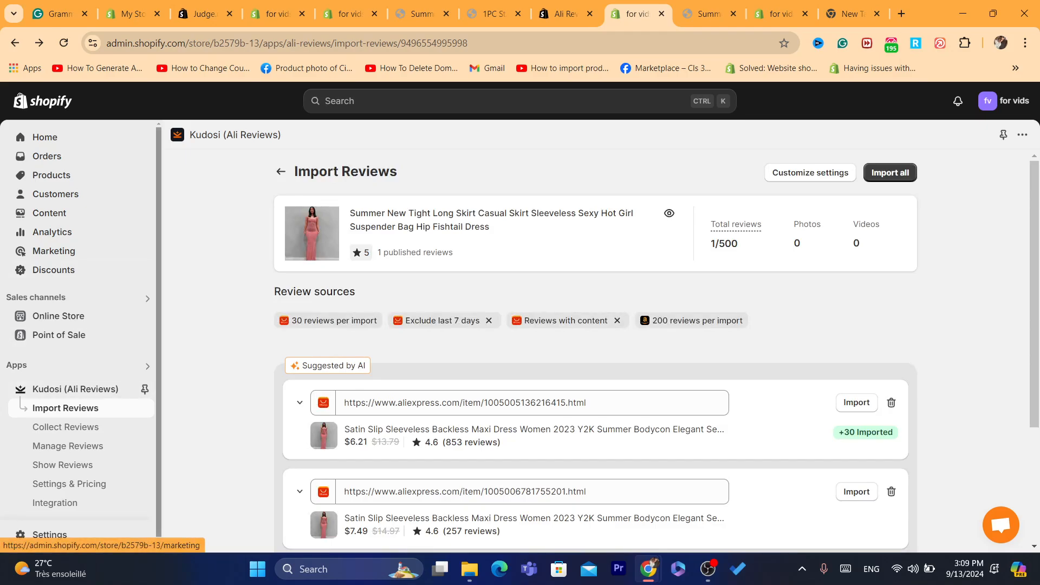
key(ctrl+Tab)
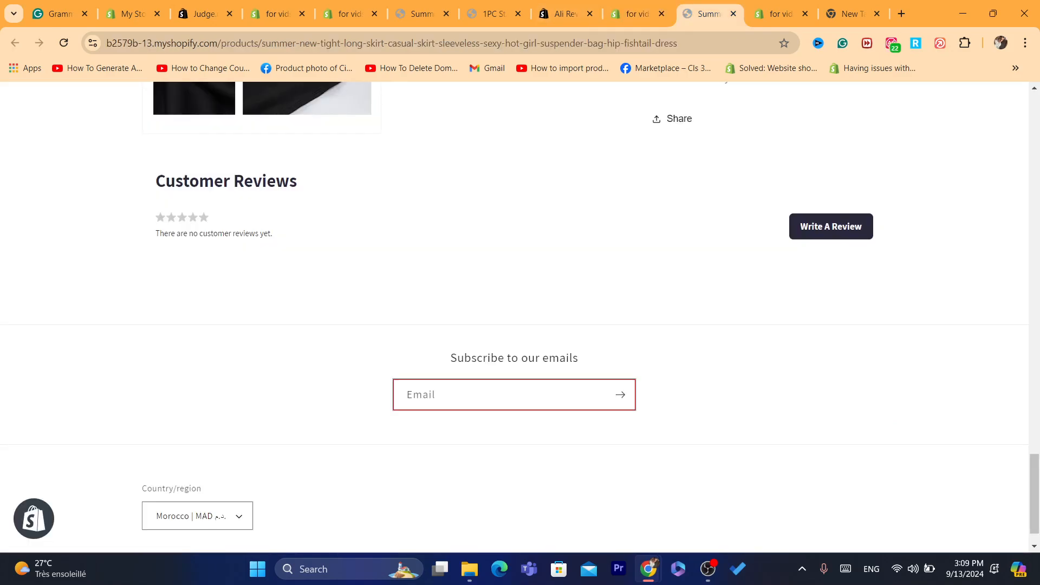
key(Page_Up)
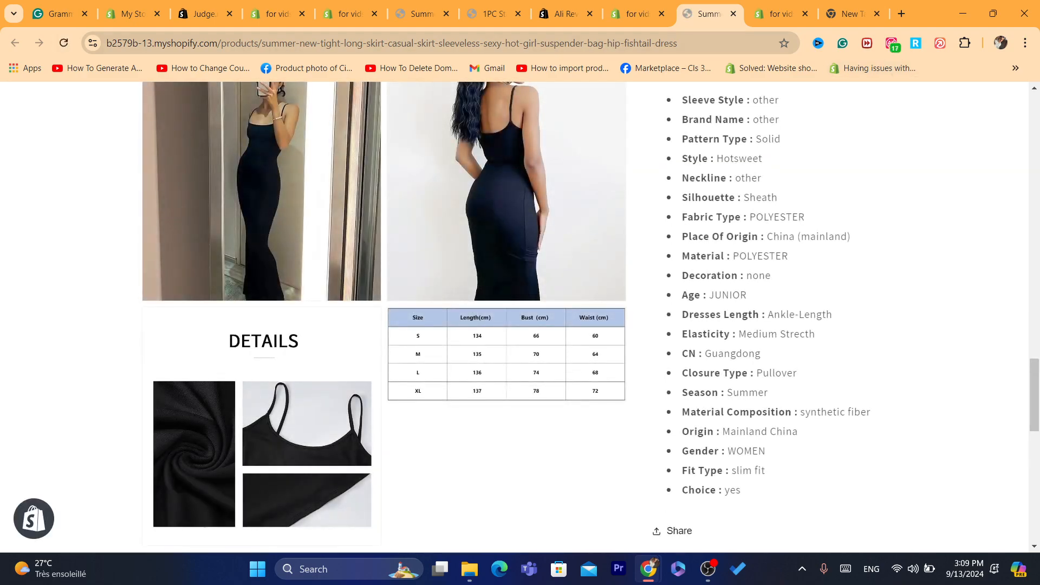
key(Page_Up)
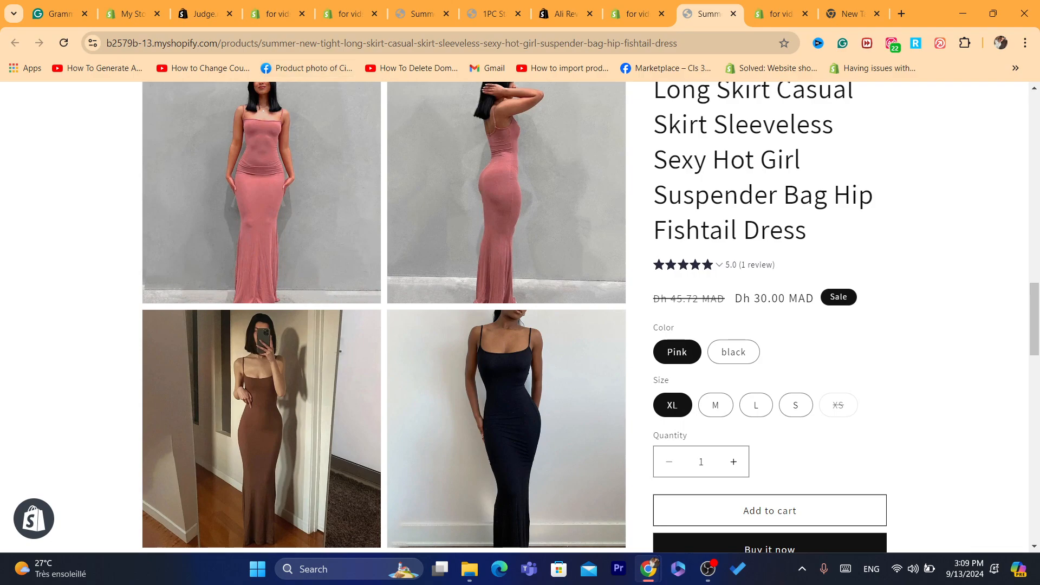
click(64, 42)
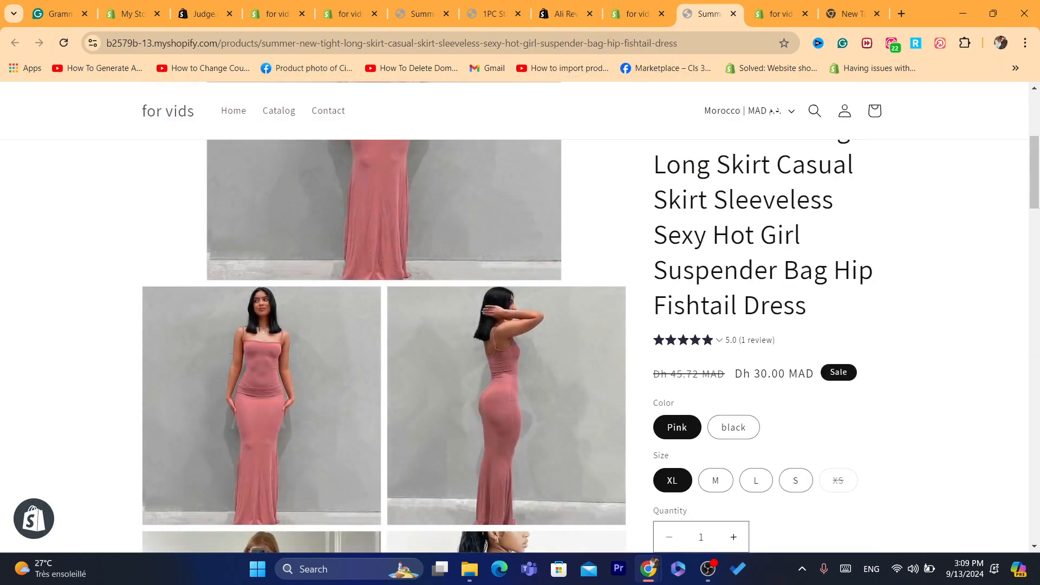
click(637, 14)
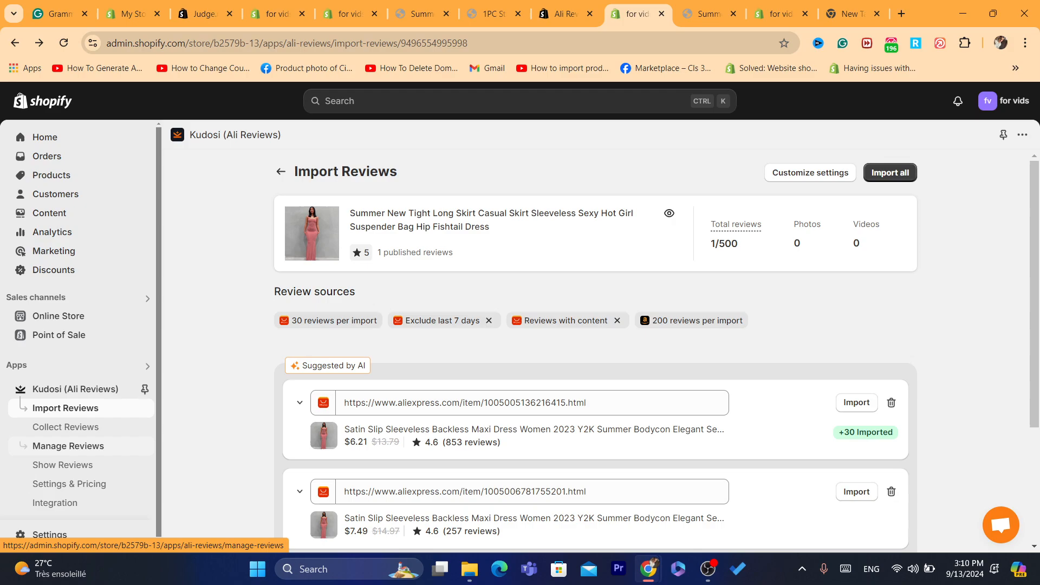
Step: In Manage Reviews, select the Sep 06 fishtail dress review and confirm publishing it
click(68, 446)
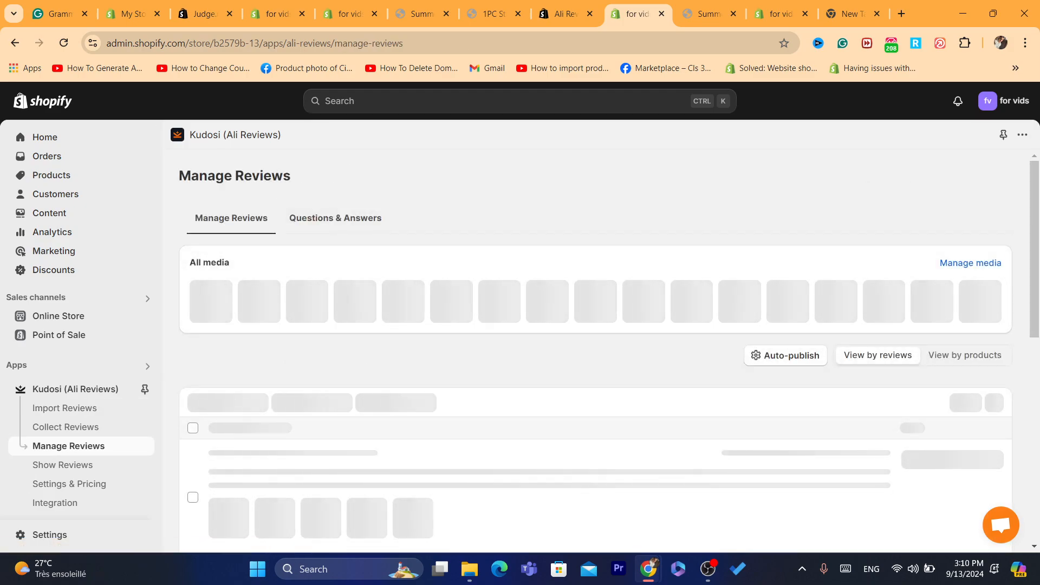
scroll(596, 352, down, 4)
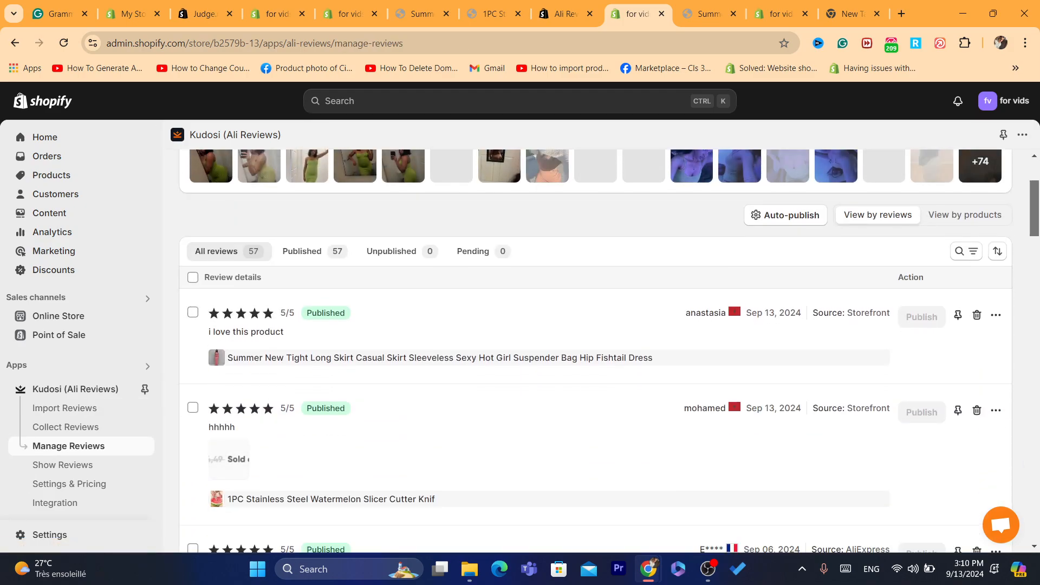
scroll(595, 352, down, 3)
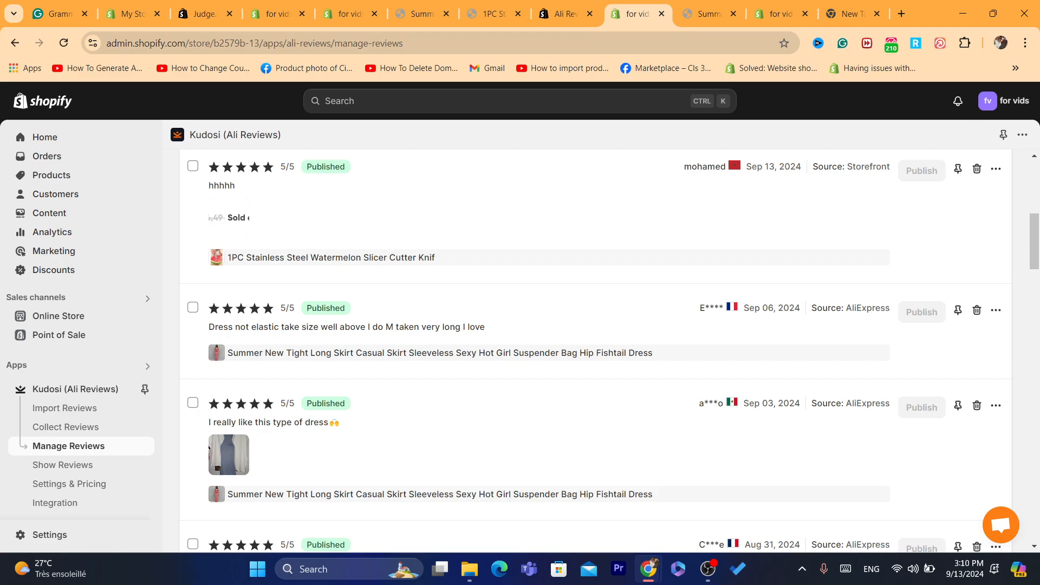
triple_click(347, 327)
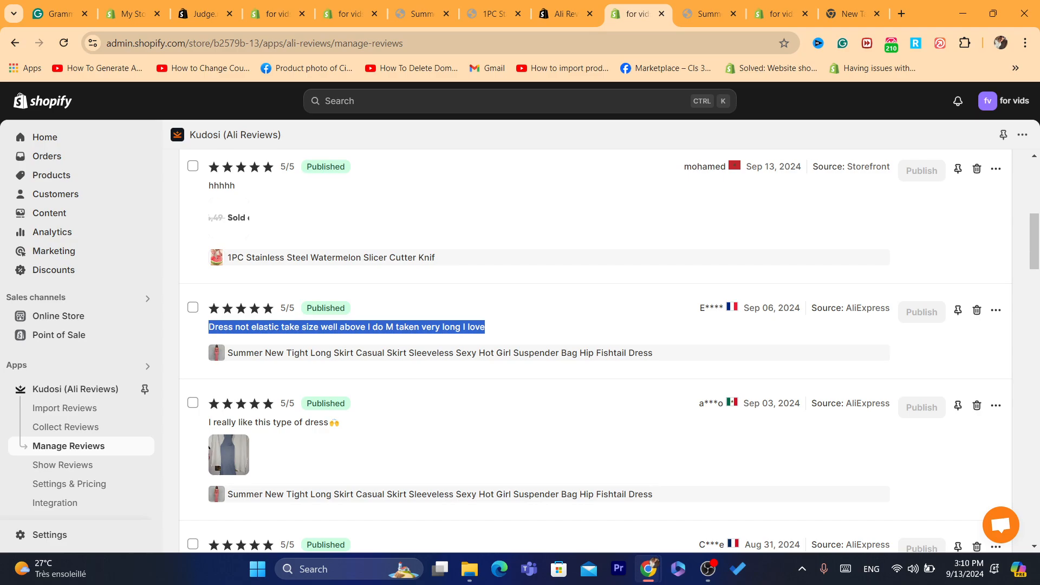
click(346, 327)
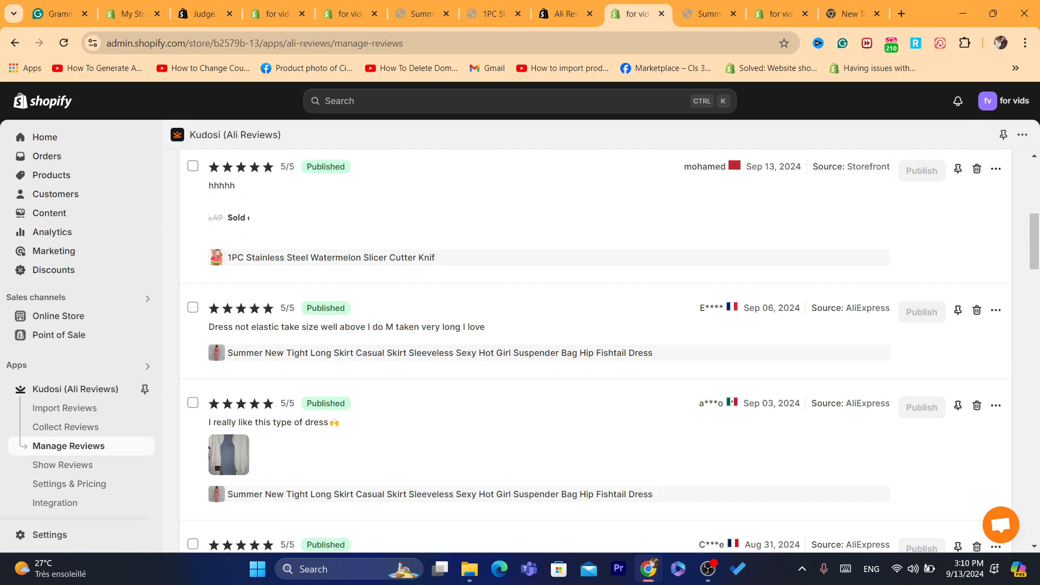
click(192, 307)
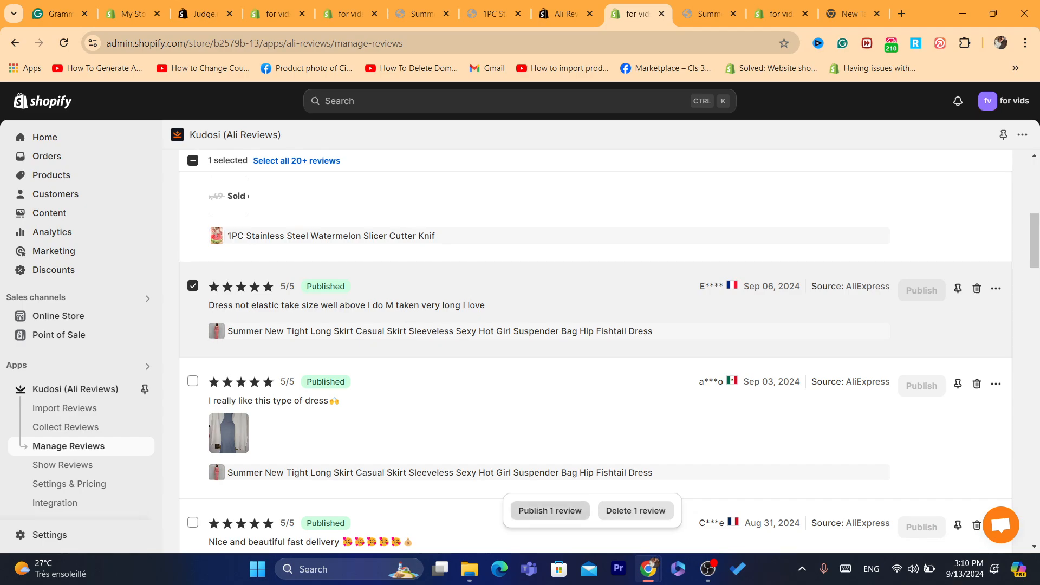
click(550, 511)
click(776, 386)
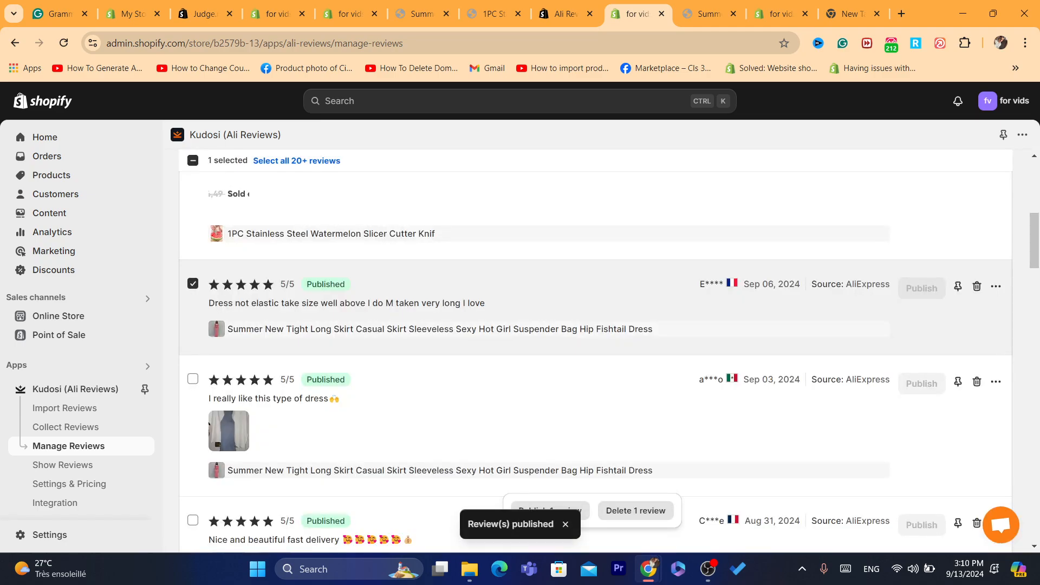
Step: Reload the storefront dress product page twice; it still shows 5.0 from 1 review
click(780, 13)
click(708, 13)
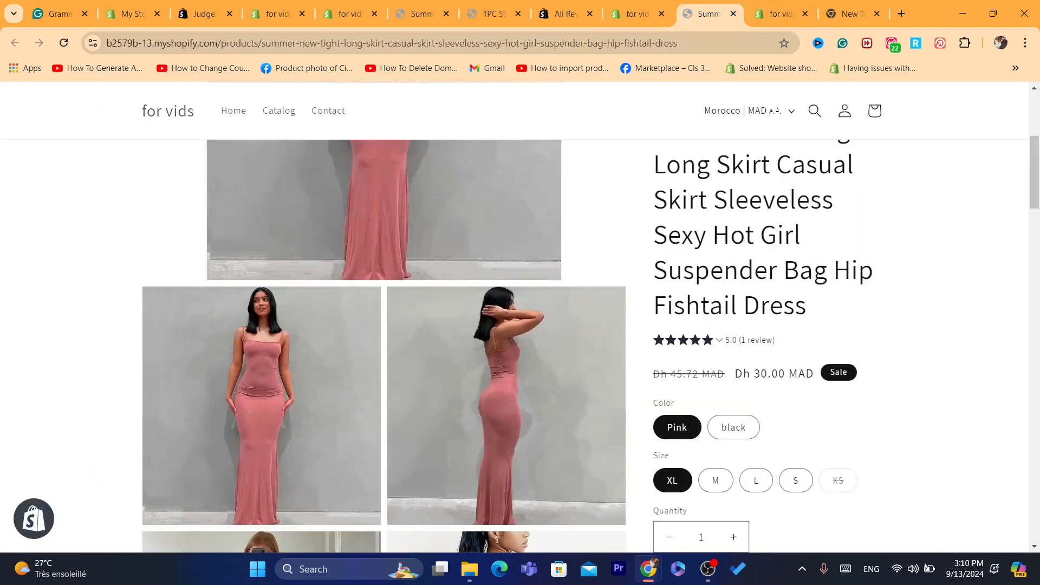
click(63, 43)
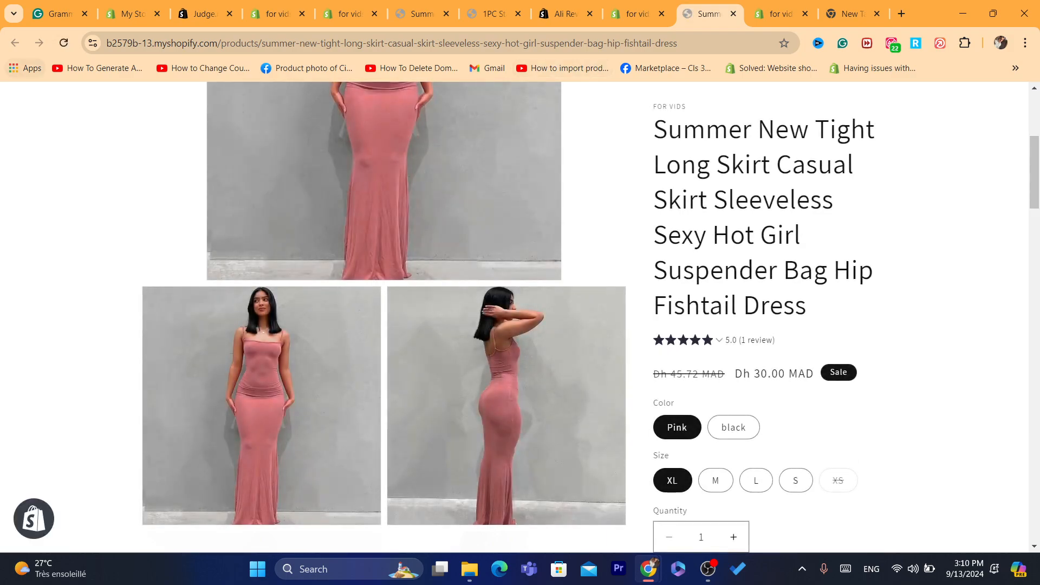
click(63, 43)
Step: Select the Sep 03, Aug 31 and Aug 27 reviews and publish all three
click(636, 14)
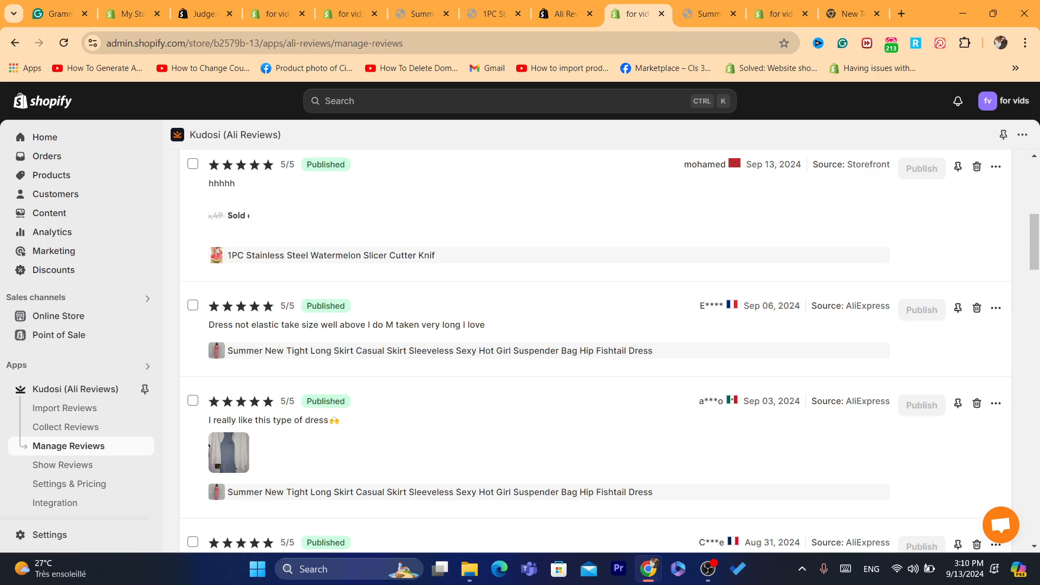
scroll(596, 352, down, 3)
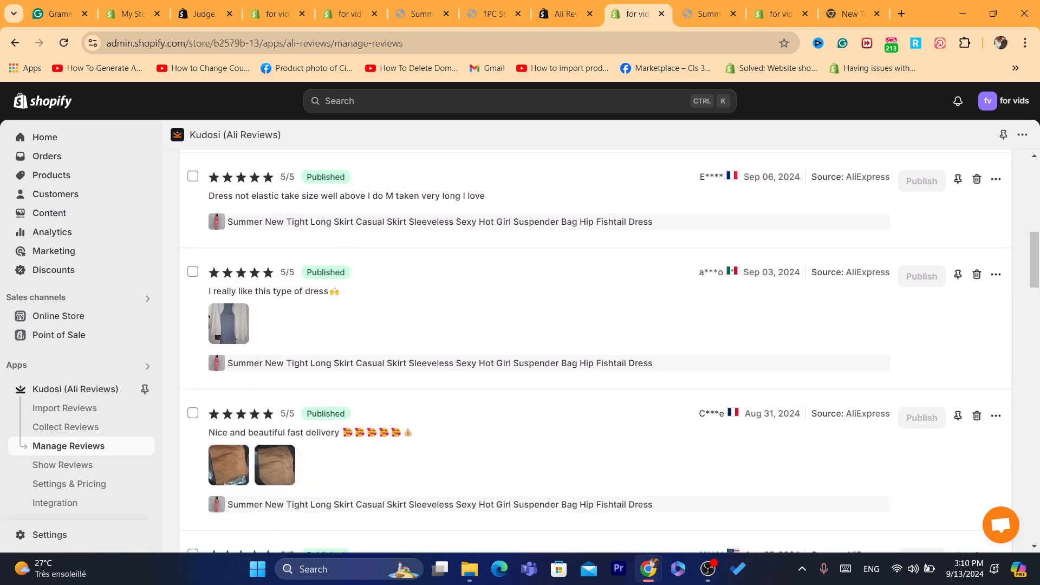
click(192, 272)
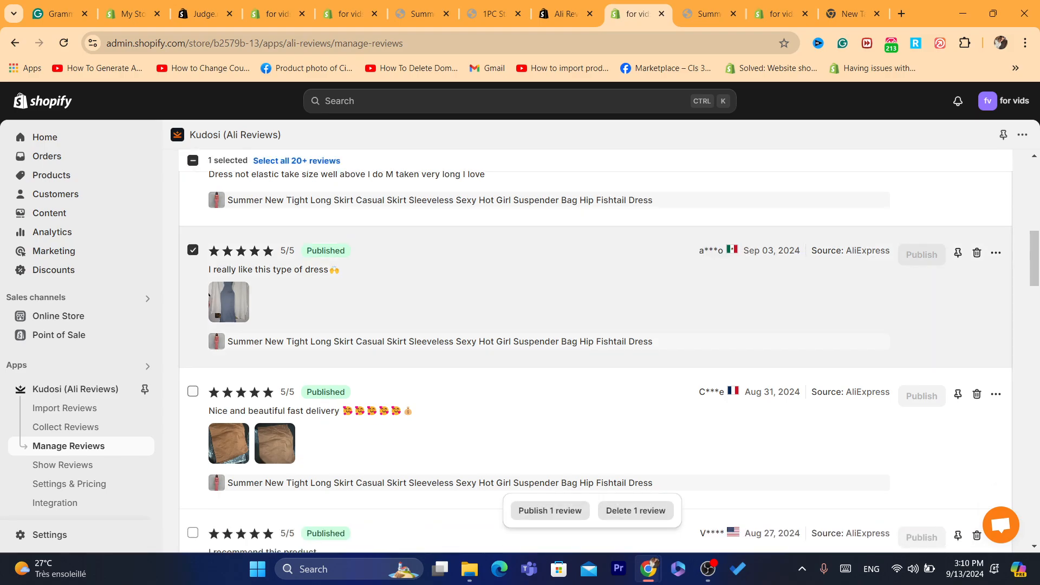
click(193, 391)
scroll(596, 352, down, 5)
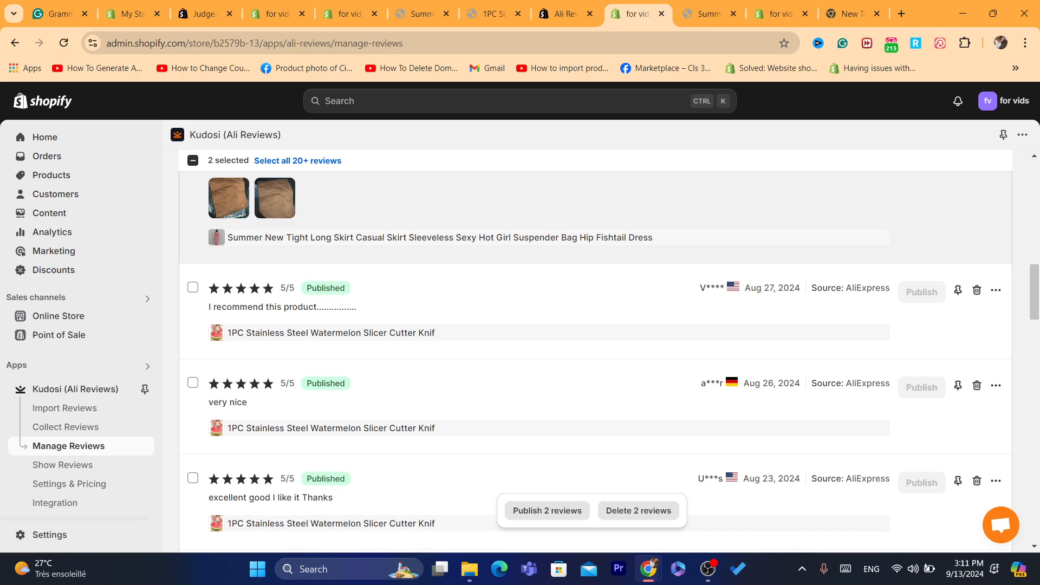
click(193, 287)
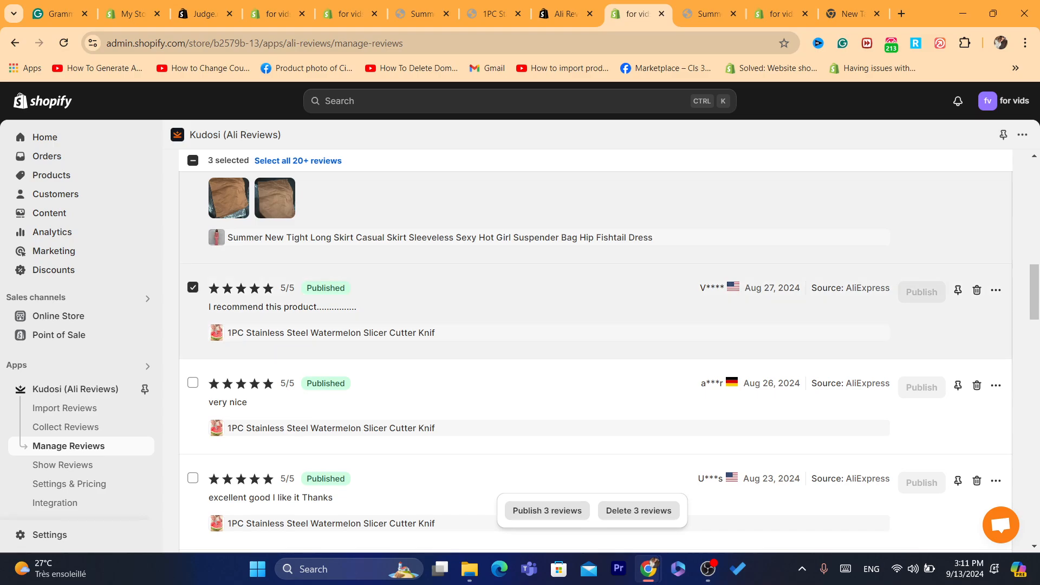
click(547, 510)
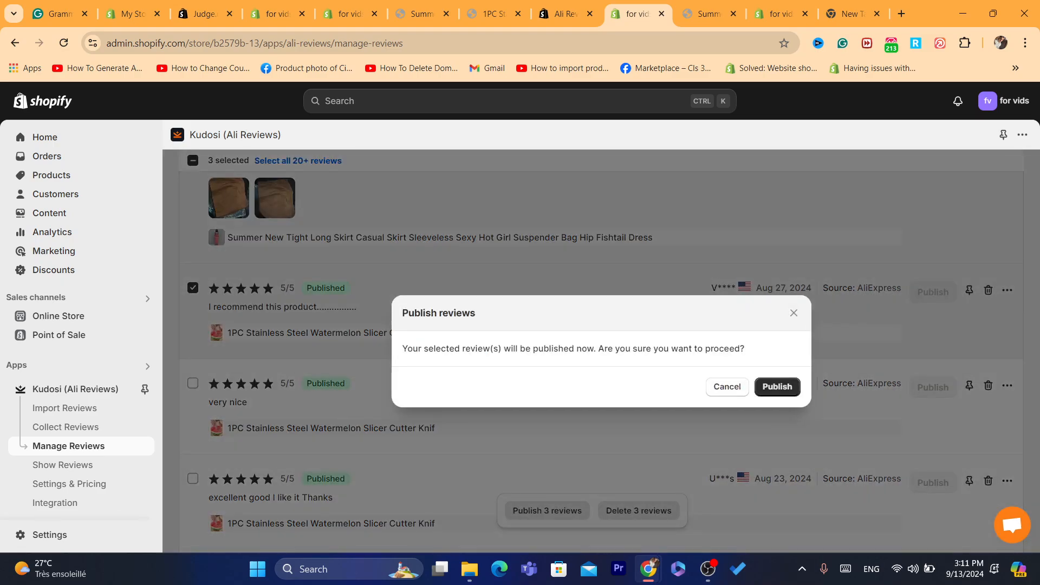
click(777, 387)
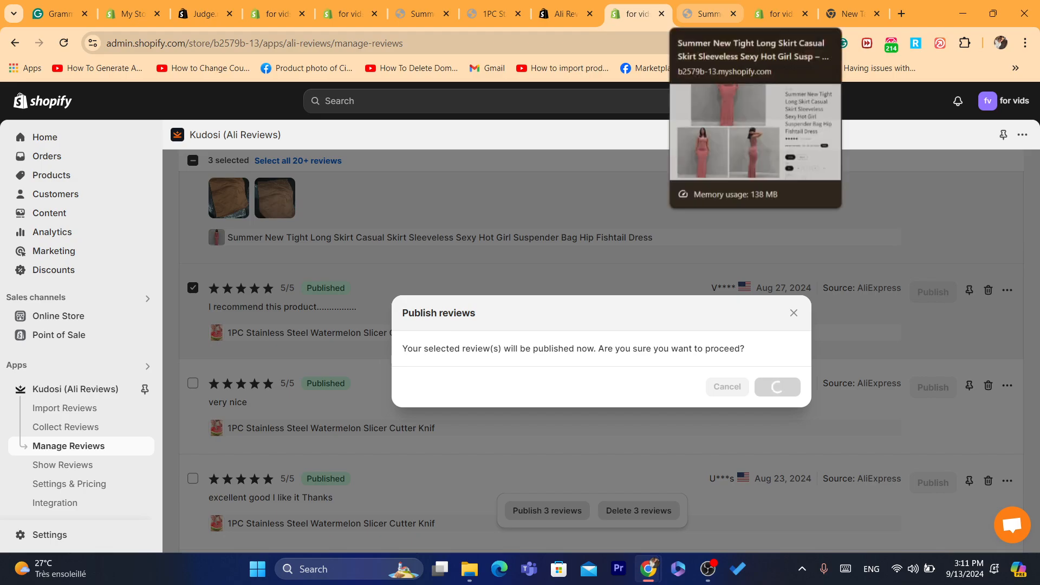
Step: Reload the storefront dress page and scroll to Customer Reviews, now 4.8 stars from 31 reviews
click(704, 13)
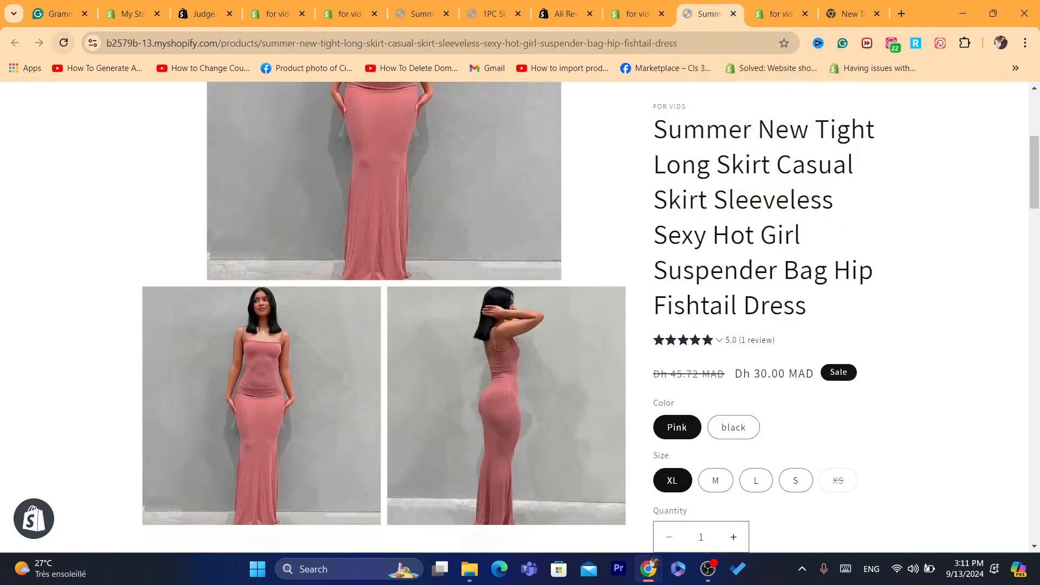
click(63, 42)
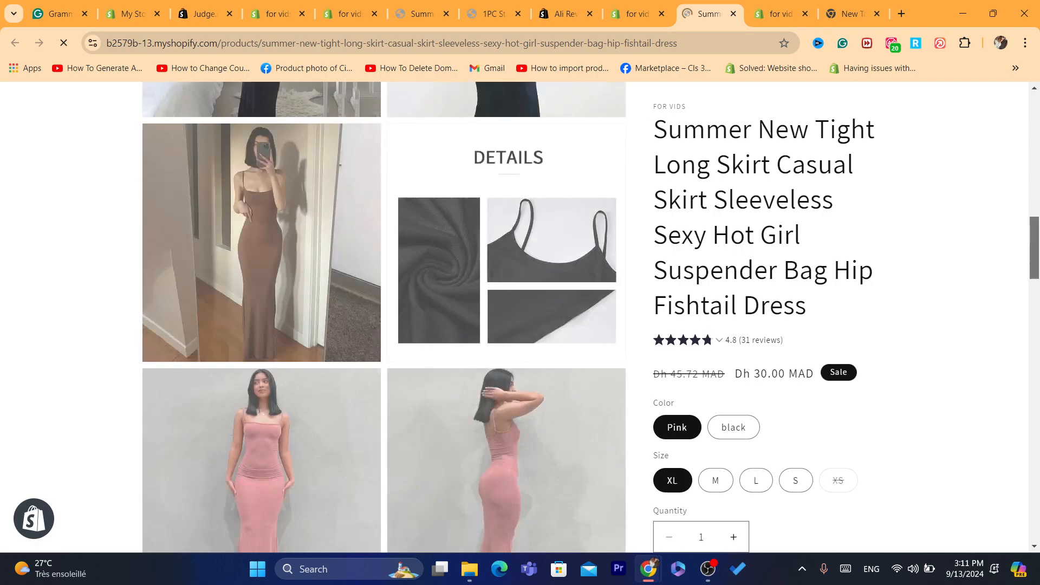
drag(1034, 248, 1034, 364)
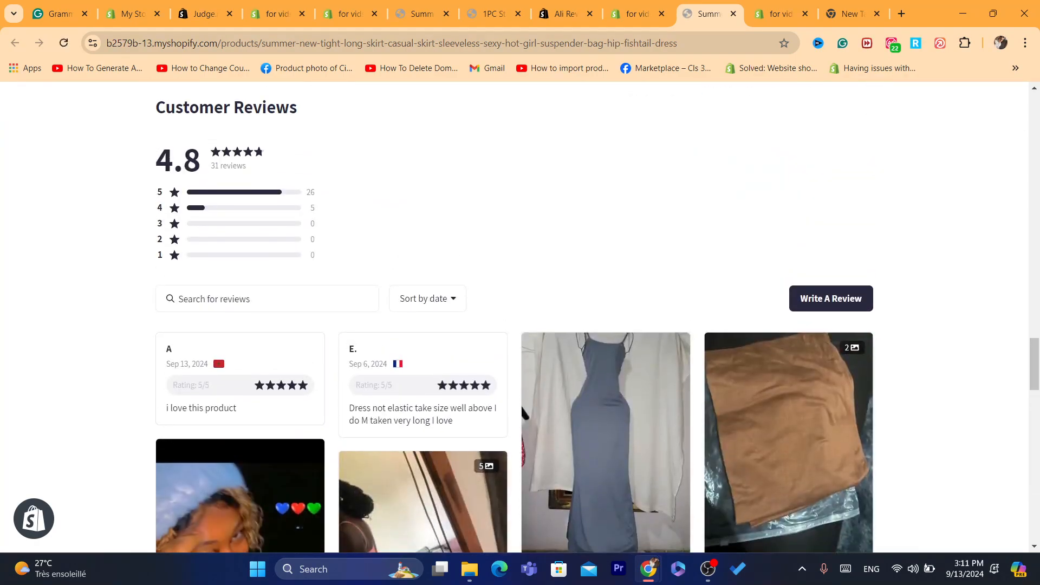
Step: Highlight the second review card's text to inspect it, then return to Kudosi's review list
drag(349, 407, 521, 405)
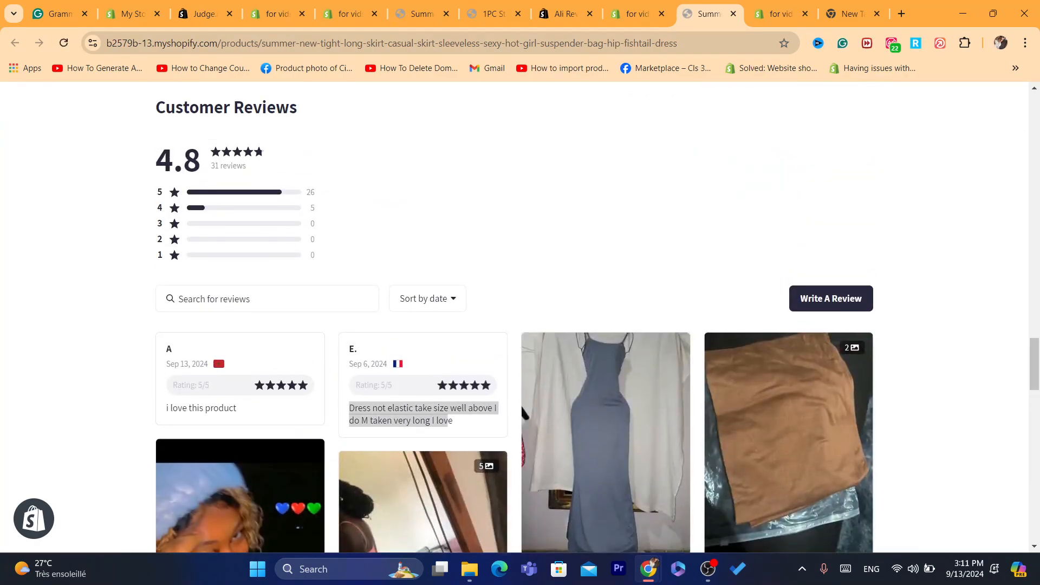
click(521, 405)
drag(453, 421, 349, 349)
click(349, 348)
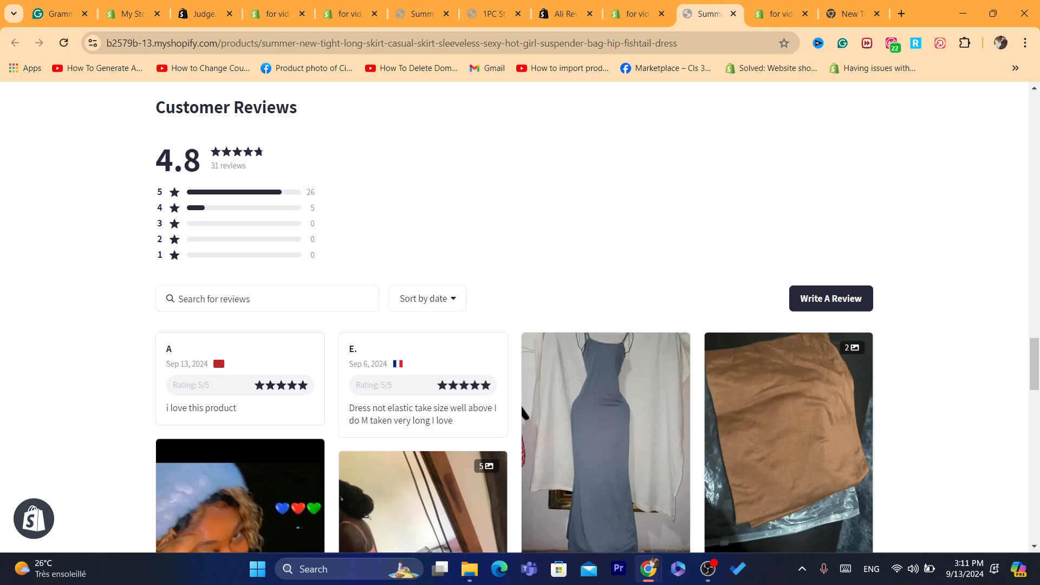
drag(454, 422, 349, 407)
click(349, 407)
key(ctrl+shift+Tab)
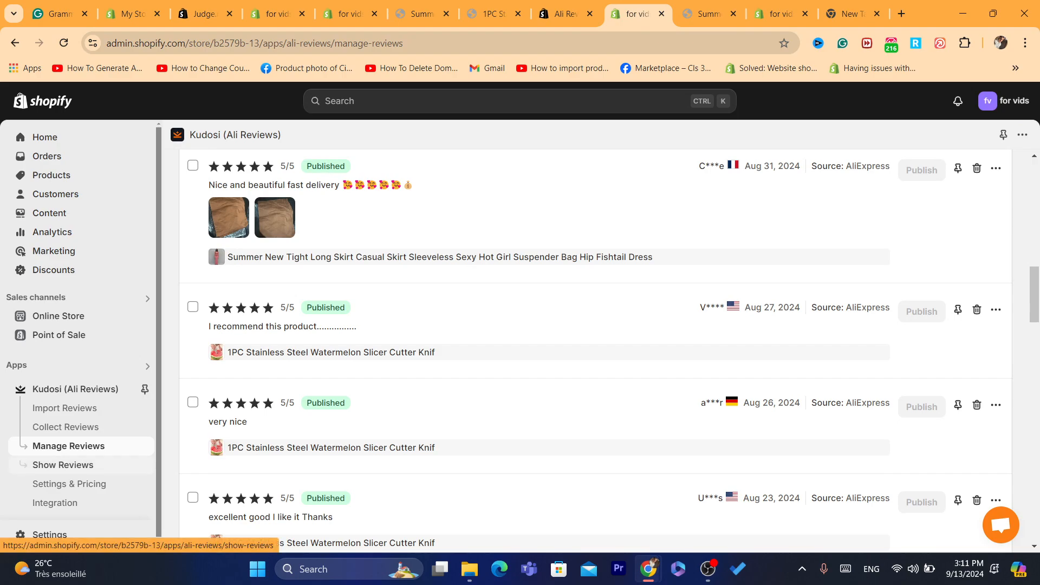
Step: Browse Kudosi's Show Reviews and Collect Reviews pages, then go back to Manage Reviews
click(63, 464)
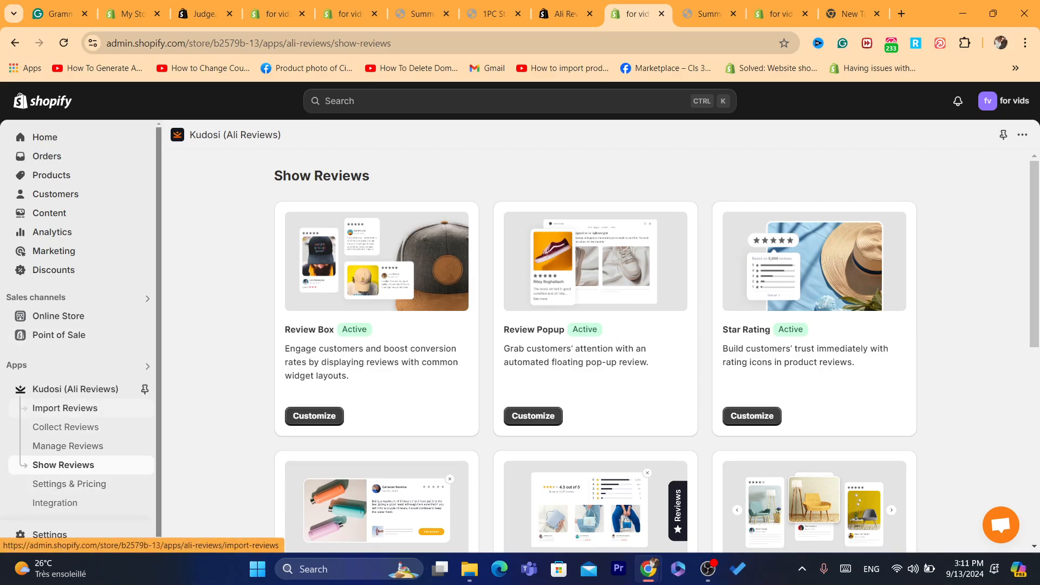
click(65, 427)
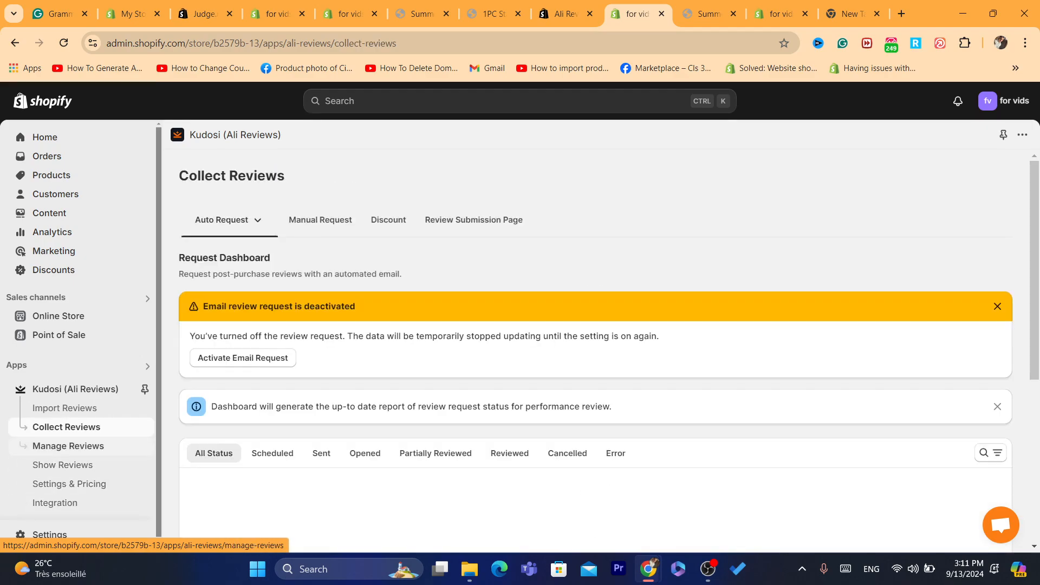
click(68, 446)
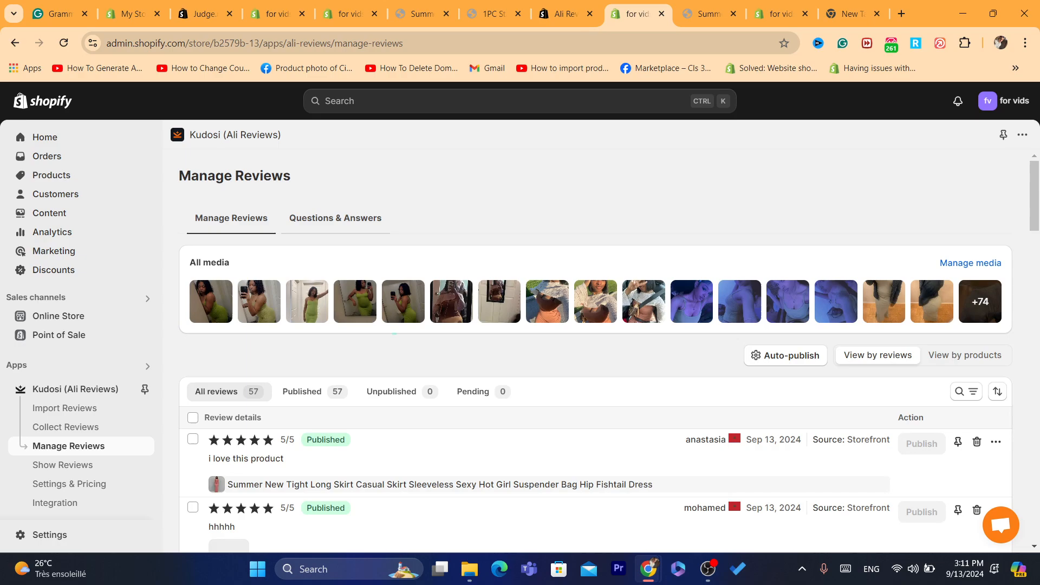
Step: Look at the Questions & Answers tab, then scroll the reviews and select the Aug 15 dress review
click(335, 218)
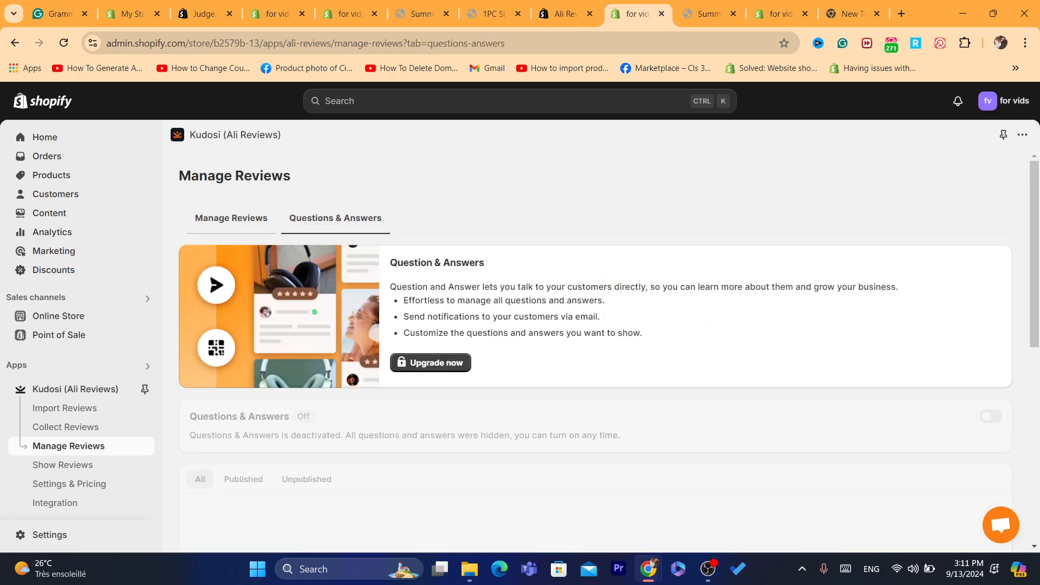
click(232, 218)
drag(1034, 195, 1034, 339)
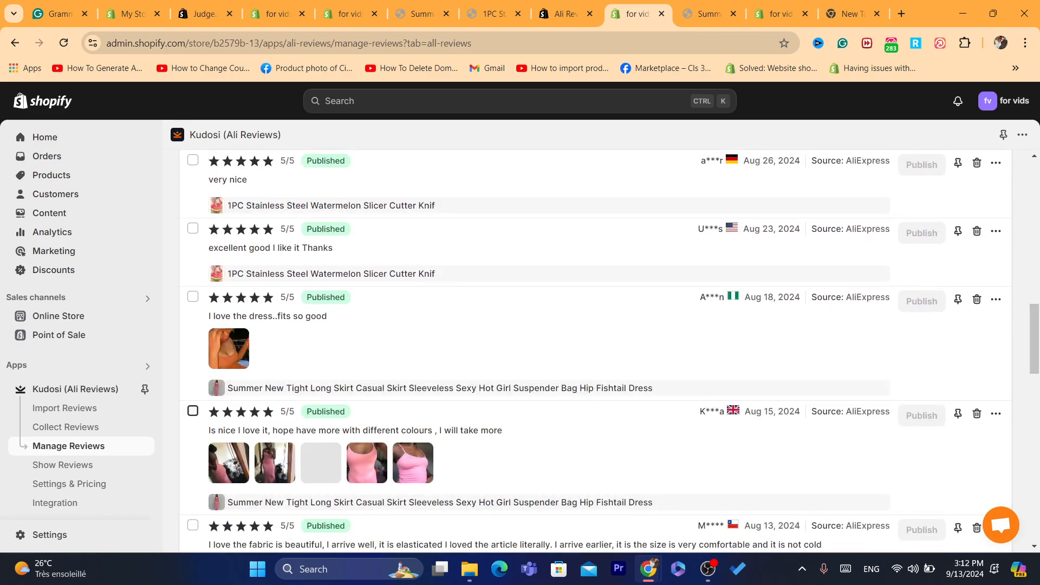
click(192, 410)
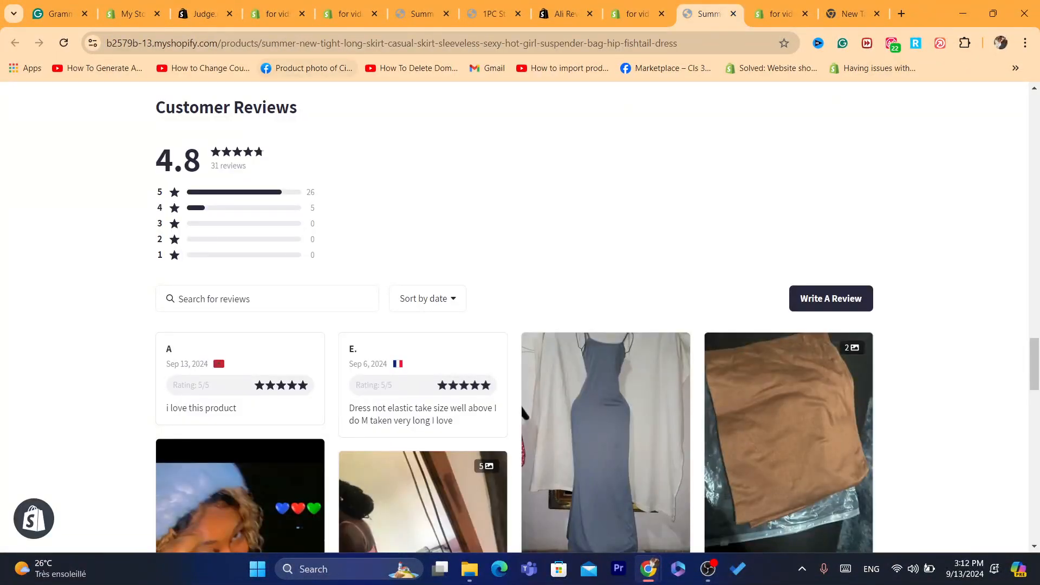
Step: Reload the dress page and scroll through its Customer Reviews grid of imported review cards
click(63, 43)
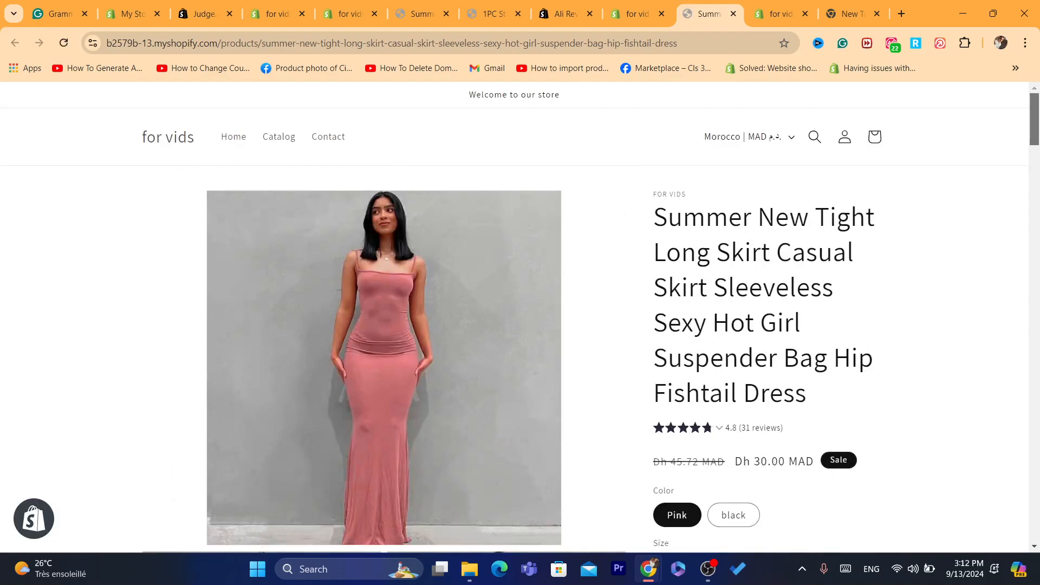
scroll(384, 317, down, 5)
scroll(521, 121, down, 20)
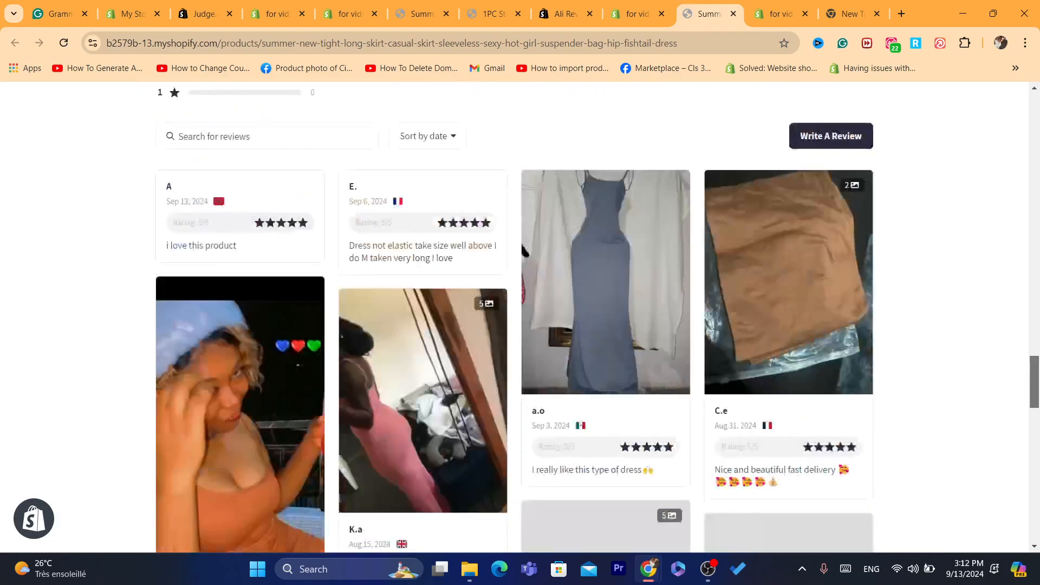
scroll(520, 122, up, 2)
scroll(590, 317, down, 2)
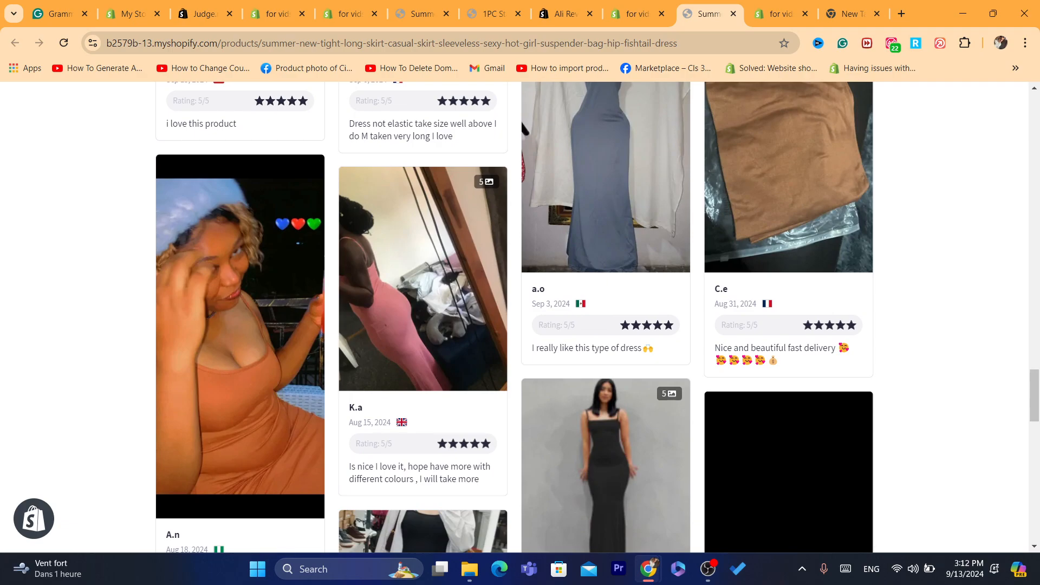
scroll(590, 317, up, 2)
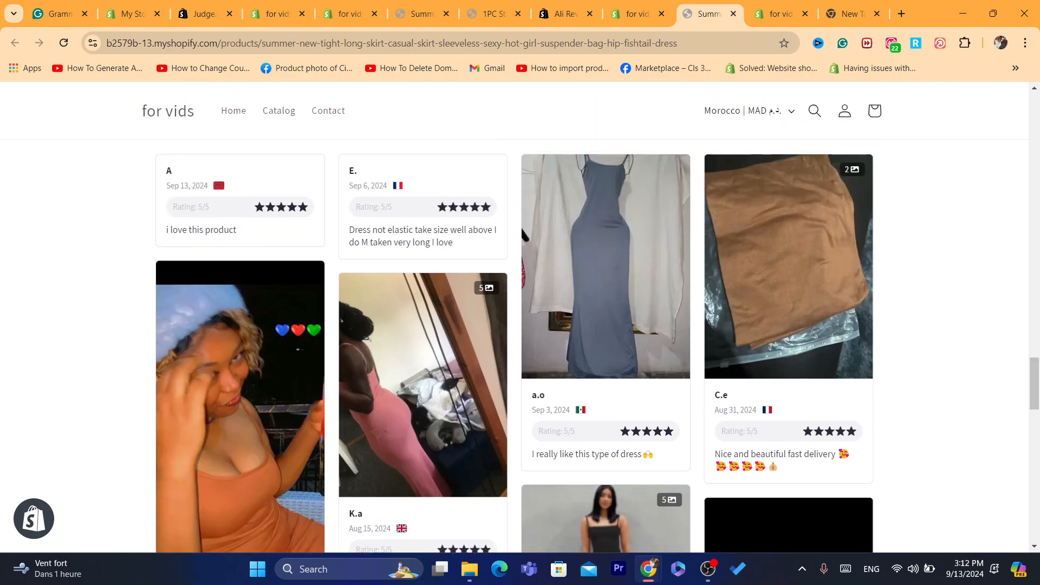
scroll(521, 227, down, 5)
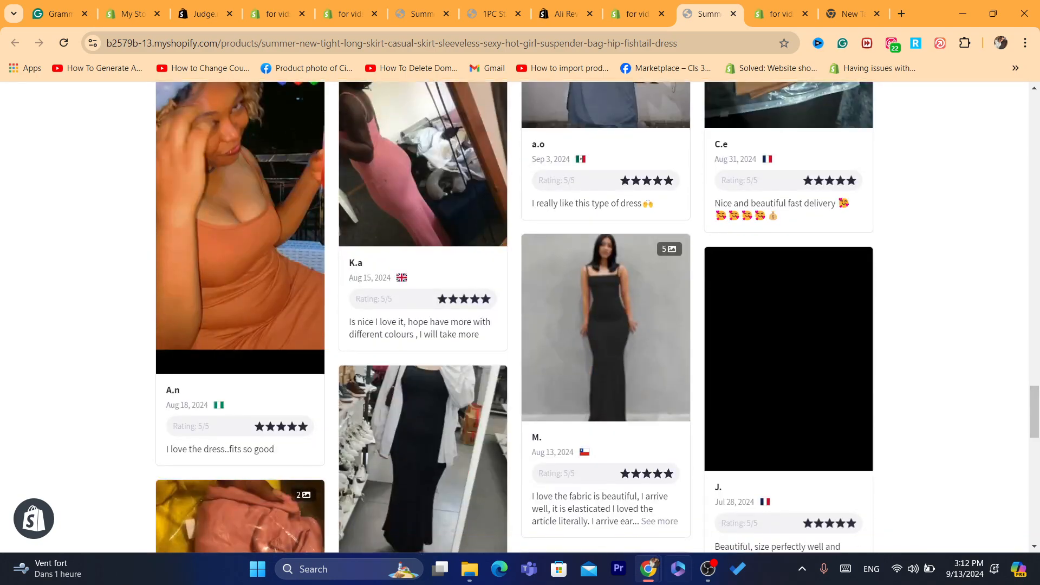
Step: Briefly check the screen recorder, return to the dress reviews, then switch back to Kudosi admin
click(708, 568)
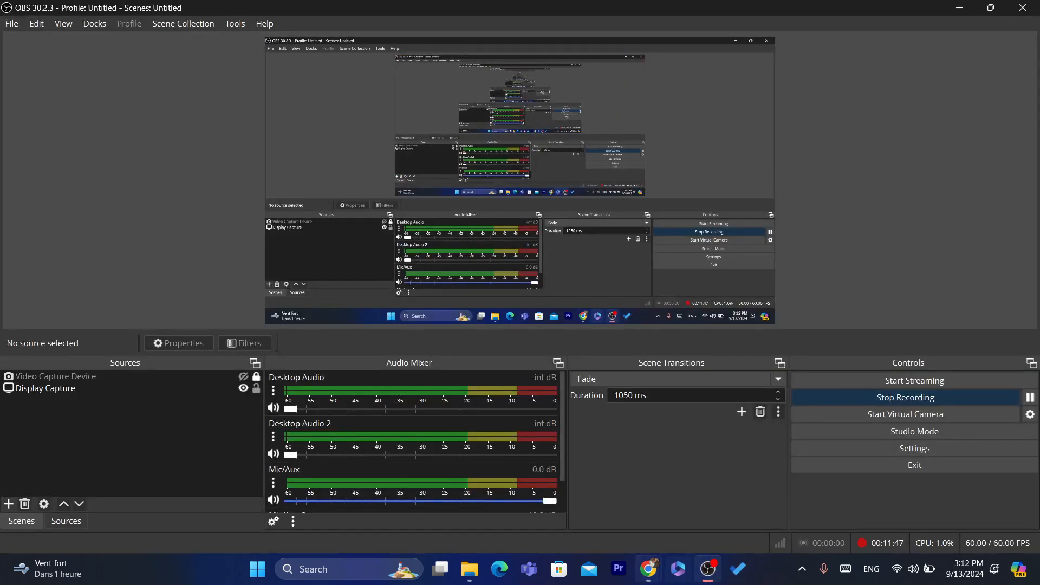
mouse_move(648, 568)
click(575, 490)
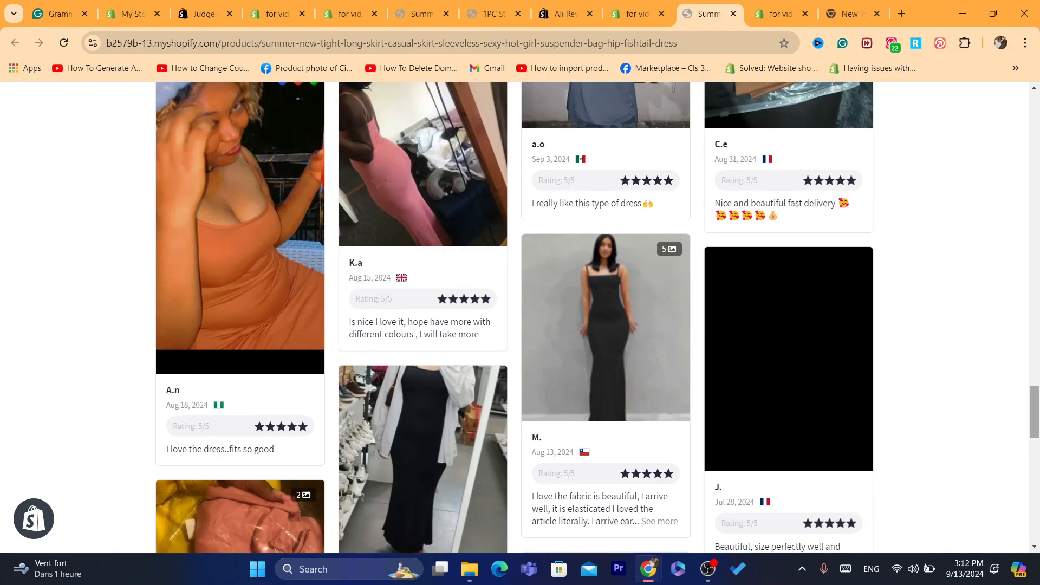
scroll(520, 317, down, 6)
key(ctrl+shift+Tab)
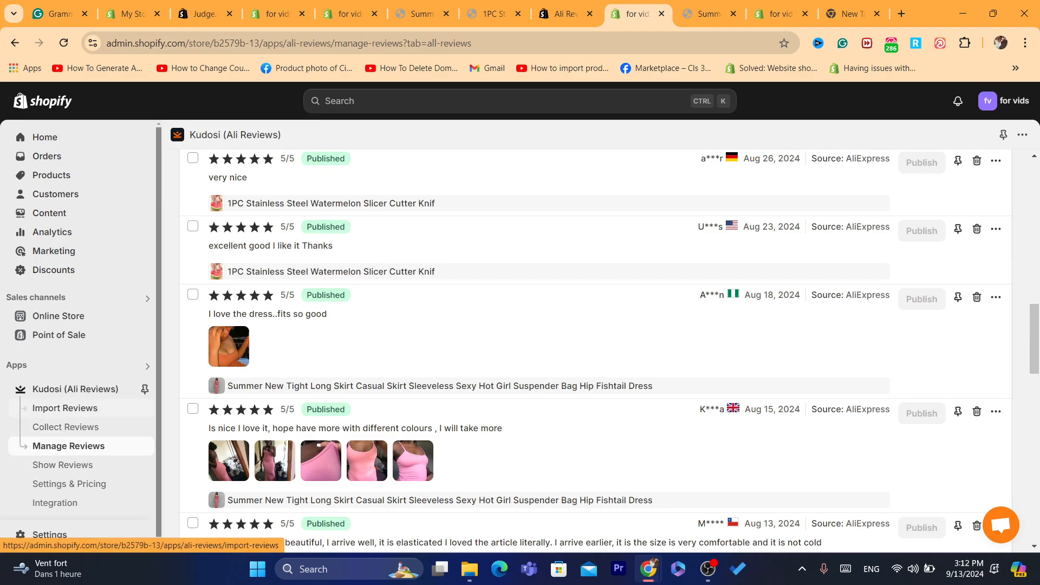
Step: Delete the Aug 31 'Nice and beautiful fast delivery' dress review
scroll(976, 303, up, 6)
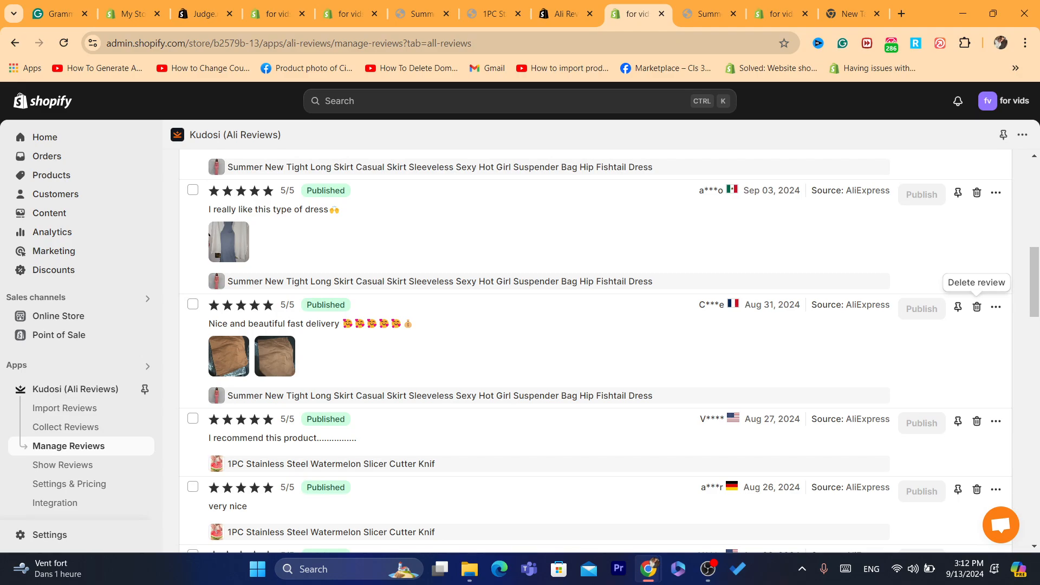
click(976, 307)
click(779, 394)
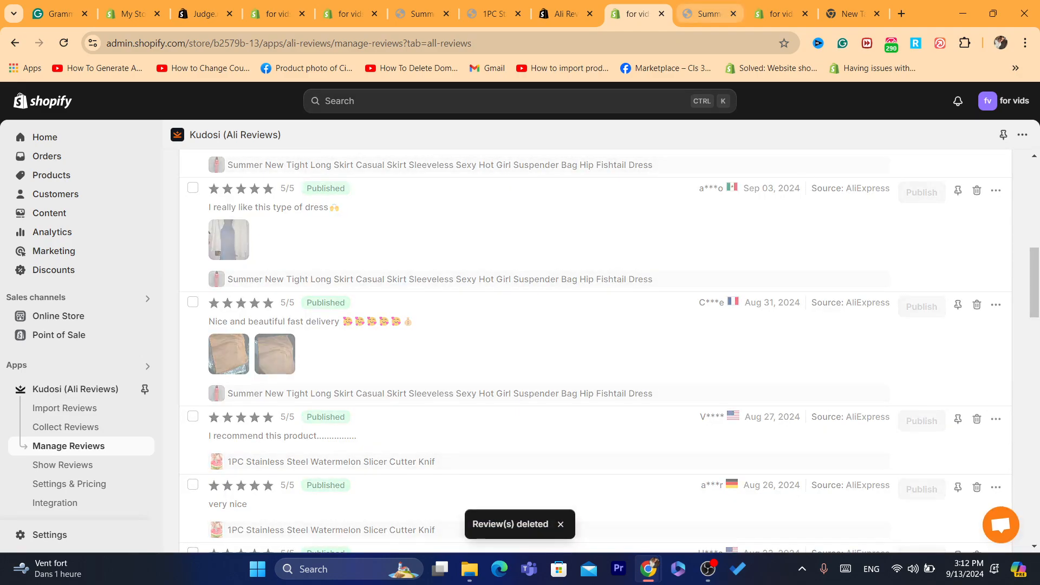
Step: Check the storefront dress page, then open Kudosi's Import Reviews product list
click(708, 14)
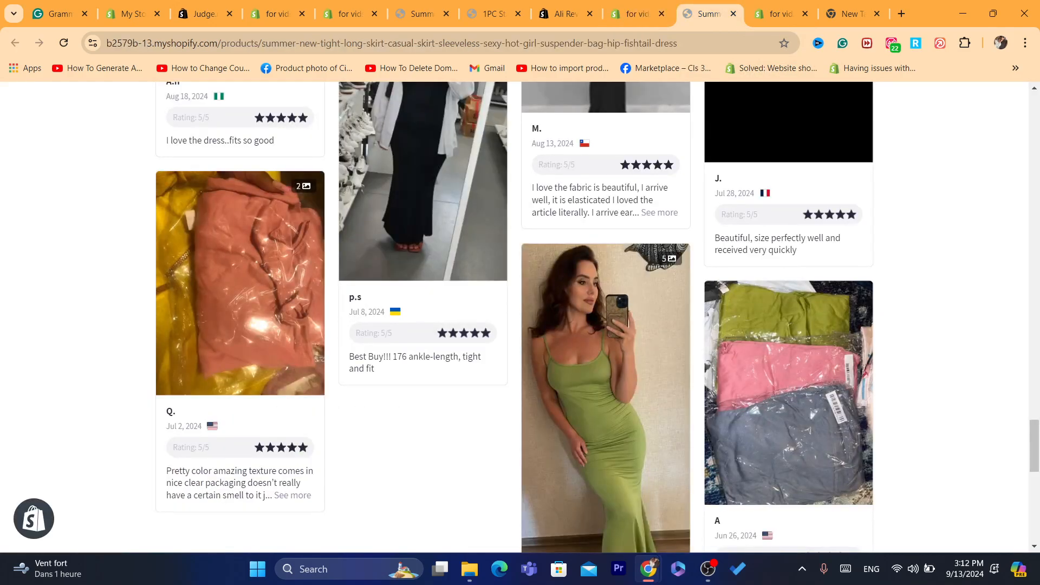
drag(1034, 445, 1033, 120)
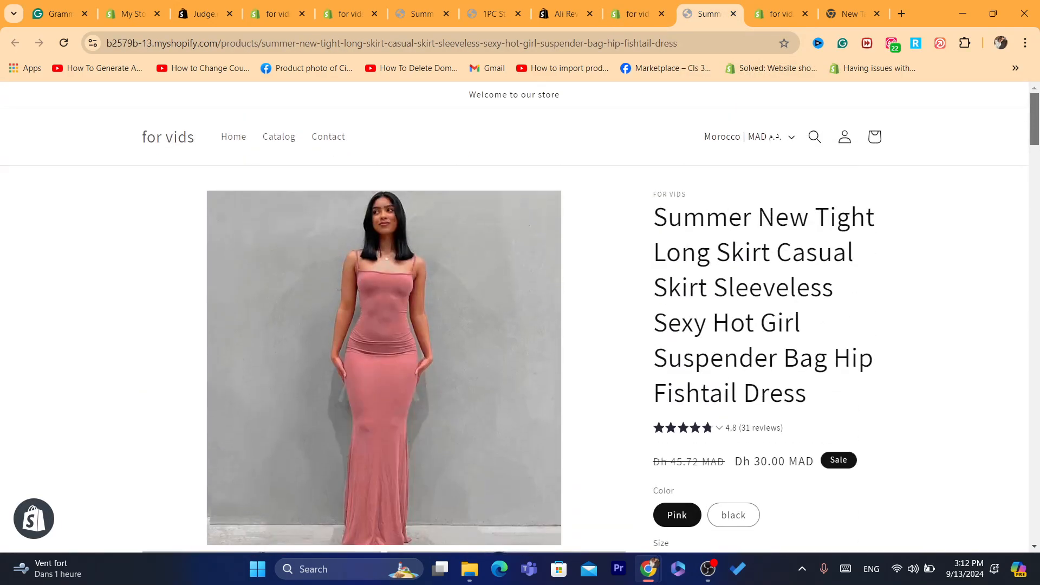
click(637, 15)
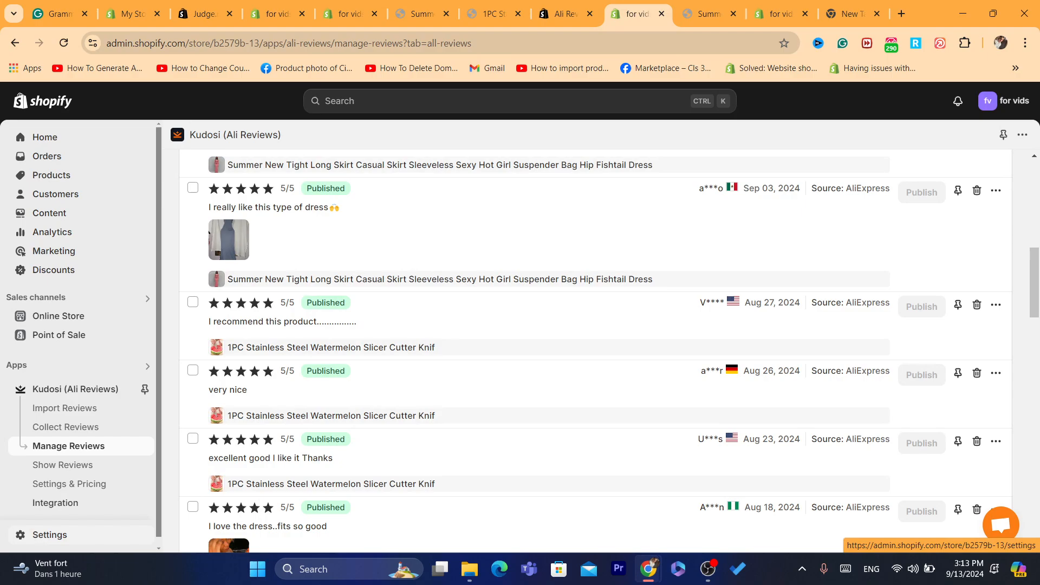
click(65, 407)
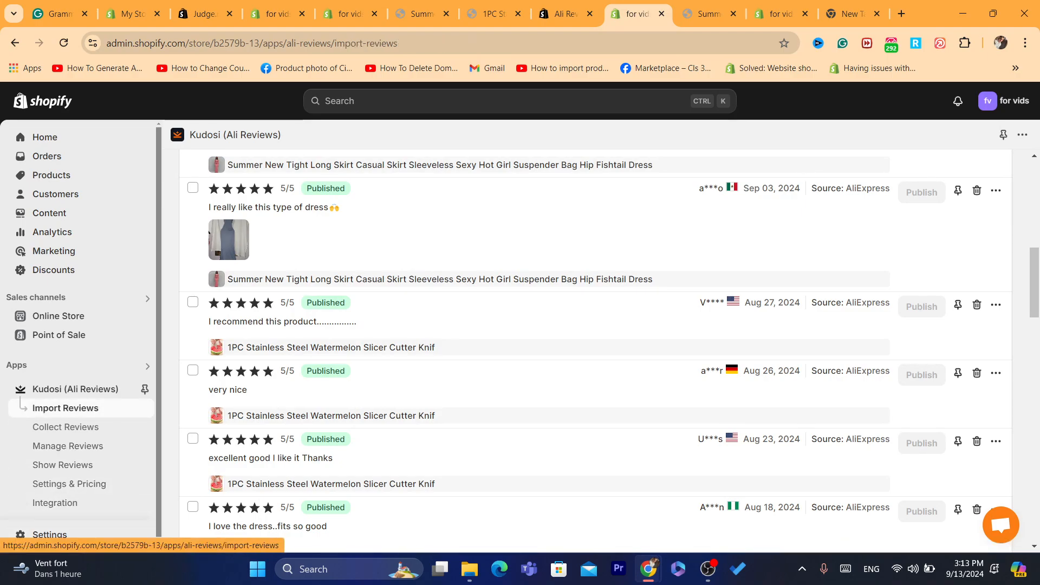
scroll(596, 352, down, 3)
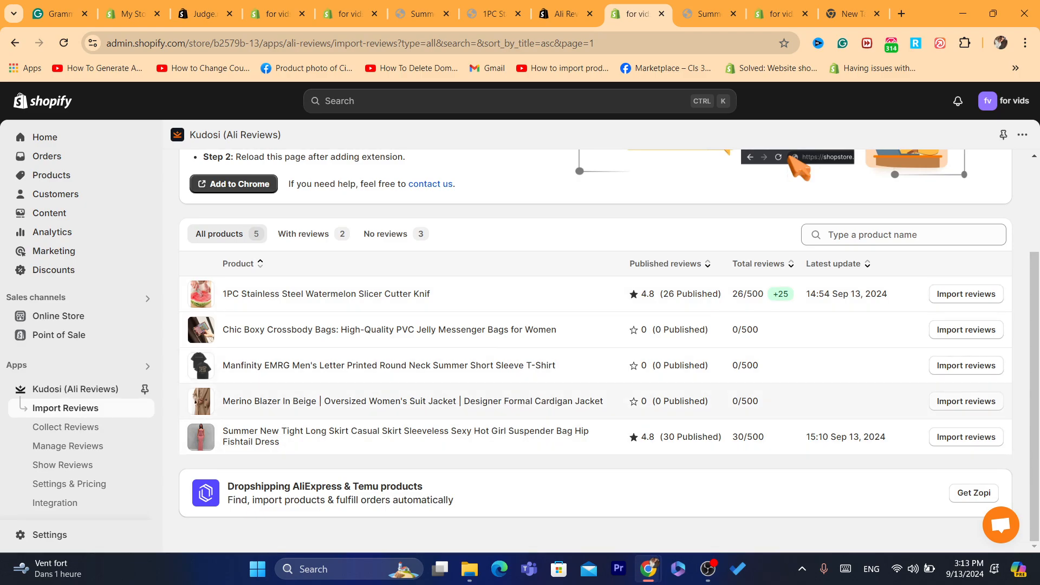
Step: Start importing reviews for the Merino Blazer In Beige jacket
click(965, 400)
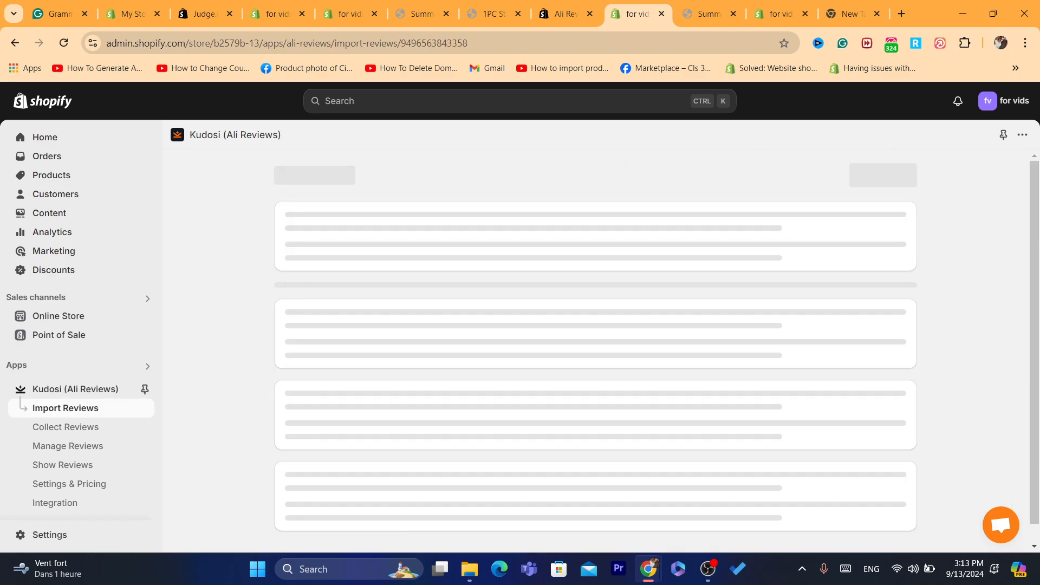
drag(1034, 347, 1033, 366)
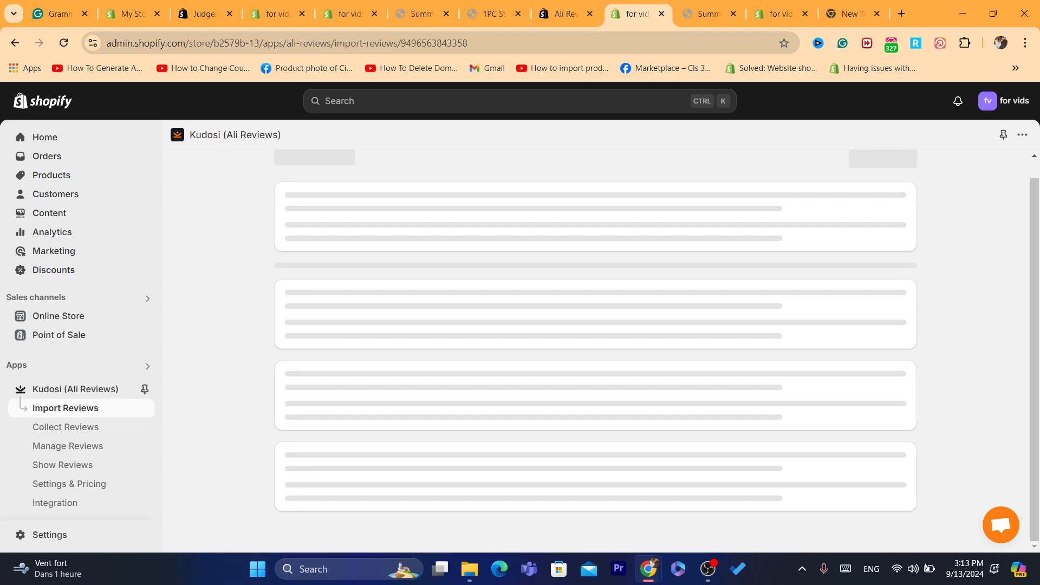